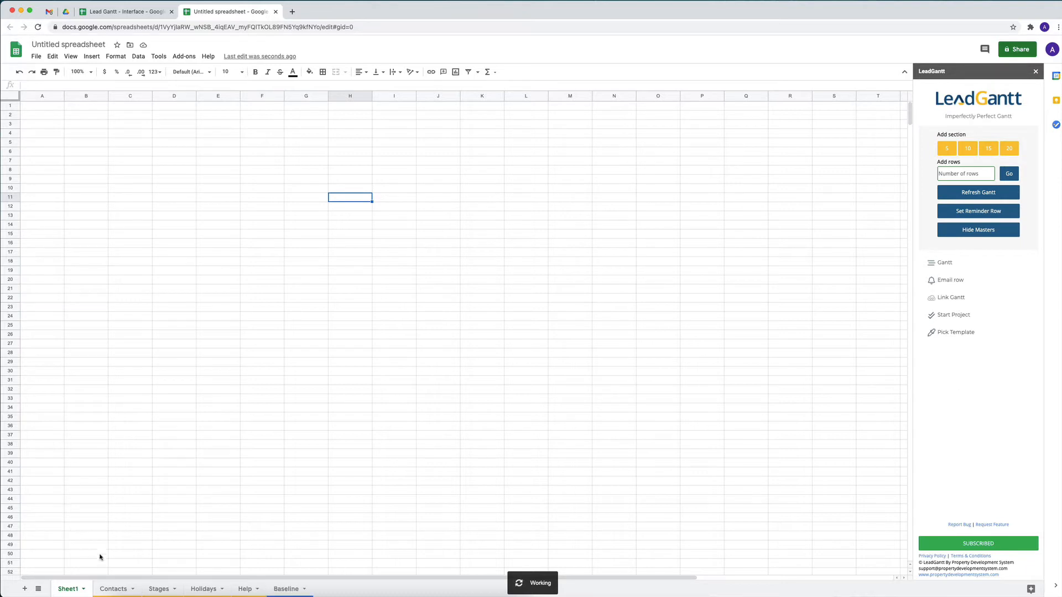
- Look through the Contacts, Stages, Holidays and Help sheets of the new project spreadsheet
{"action": "left_click", "coordinate": [121, 591]}
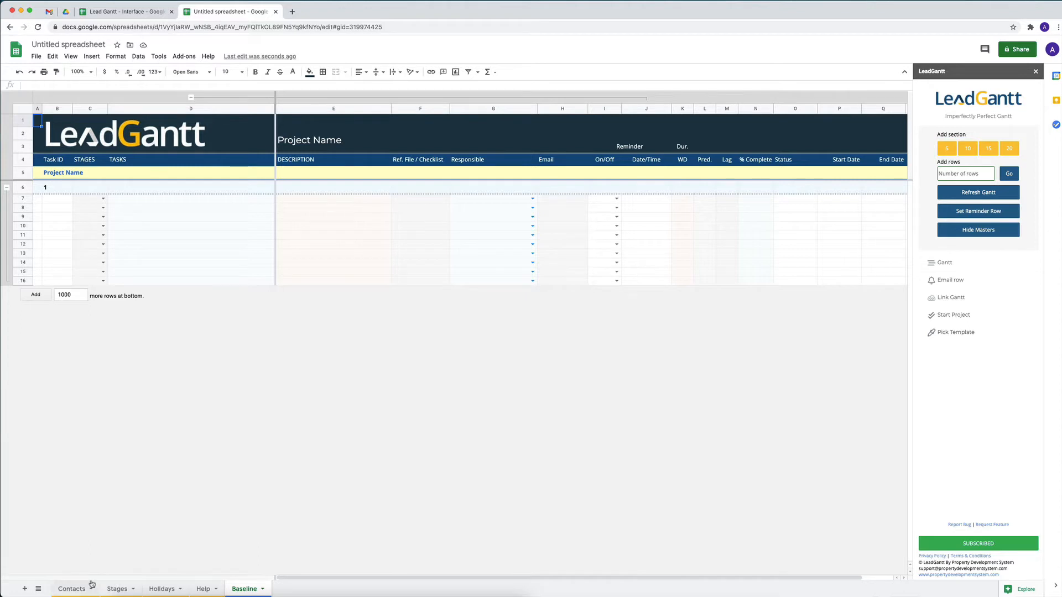
{"action": "left_click", "coordinate": [72, 589]}
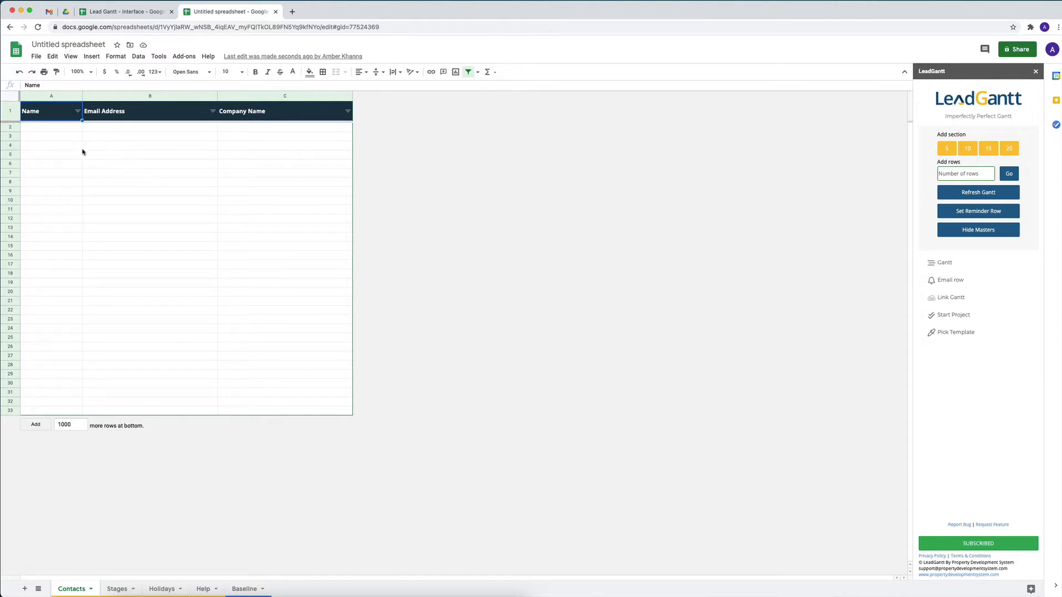
{"action": "left_click", "coordinate": [117, 589]}
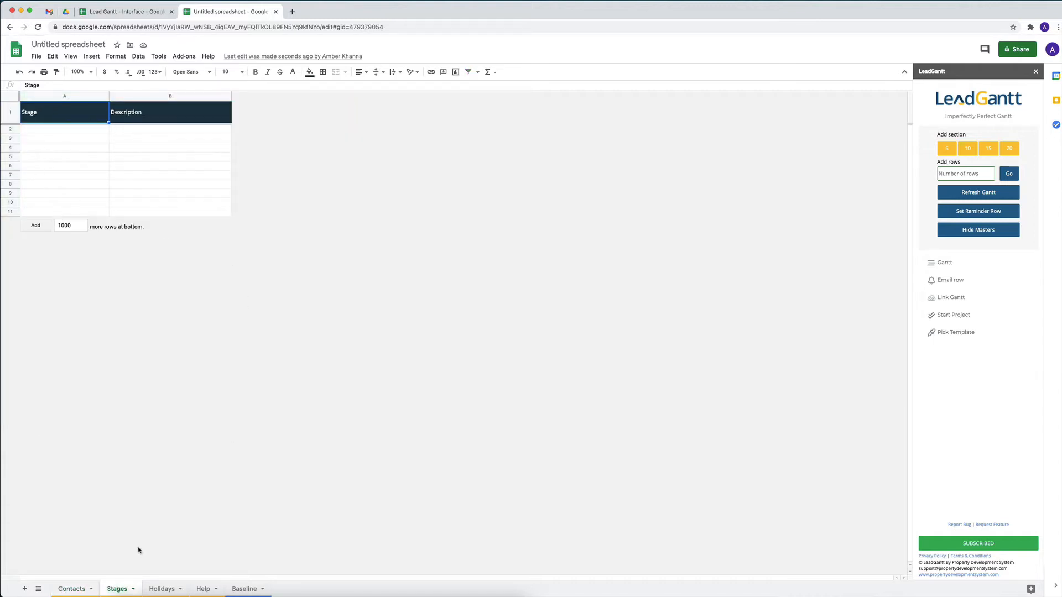
{"action": "left_click", "coordinate": [160, 588]}
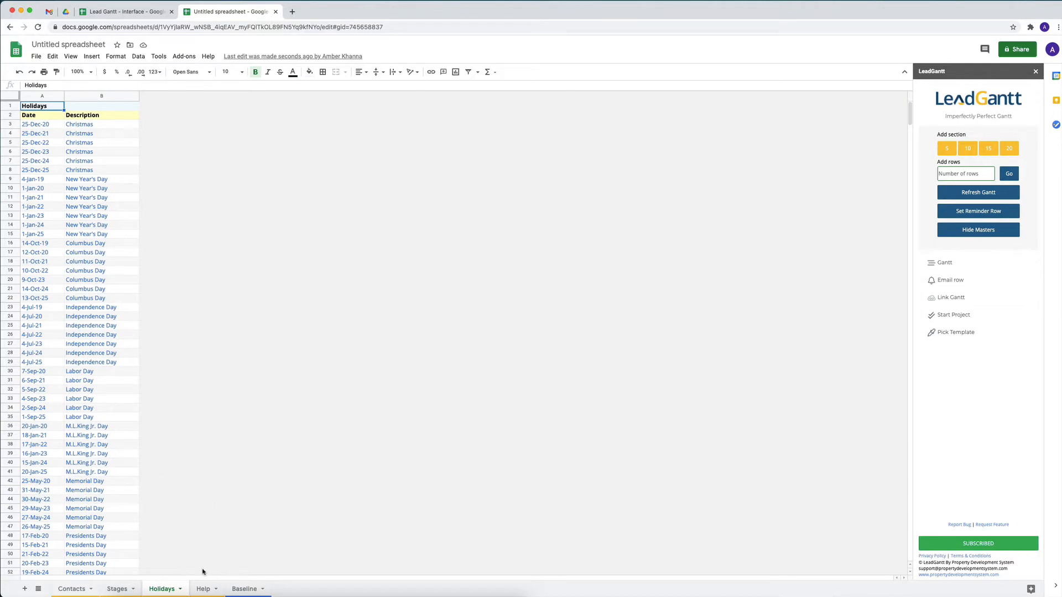
{"action": "left_click", "coordinate": [203, 588]}
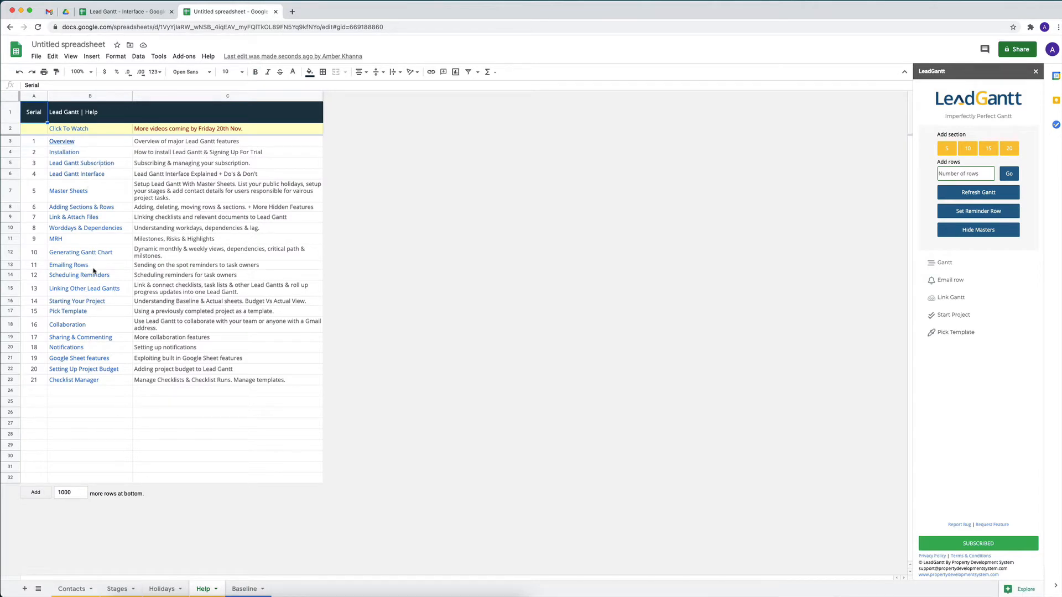
{"action": "left_click", "coordinate": [99, 177]}
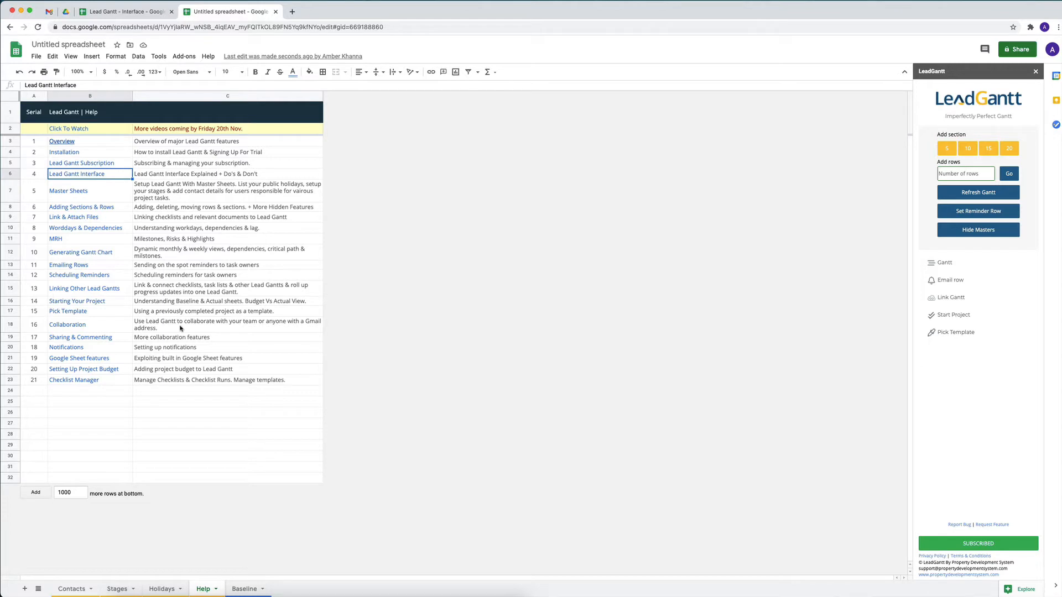
- Open the Baseline sheet and examine its first section in rows 6 to 16 and the commands available for the TASKS column
{"action": "left_click", "coordinate": [242, 589]}
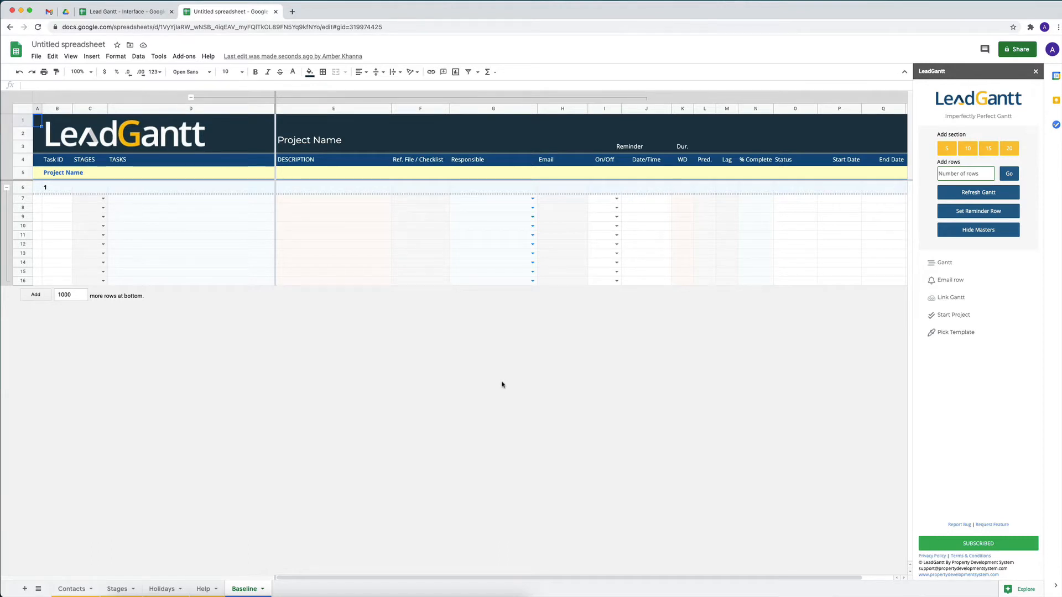
{"action": "left_click", "coordinate": [209, 218]}
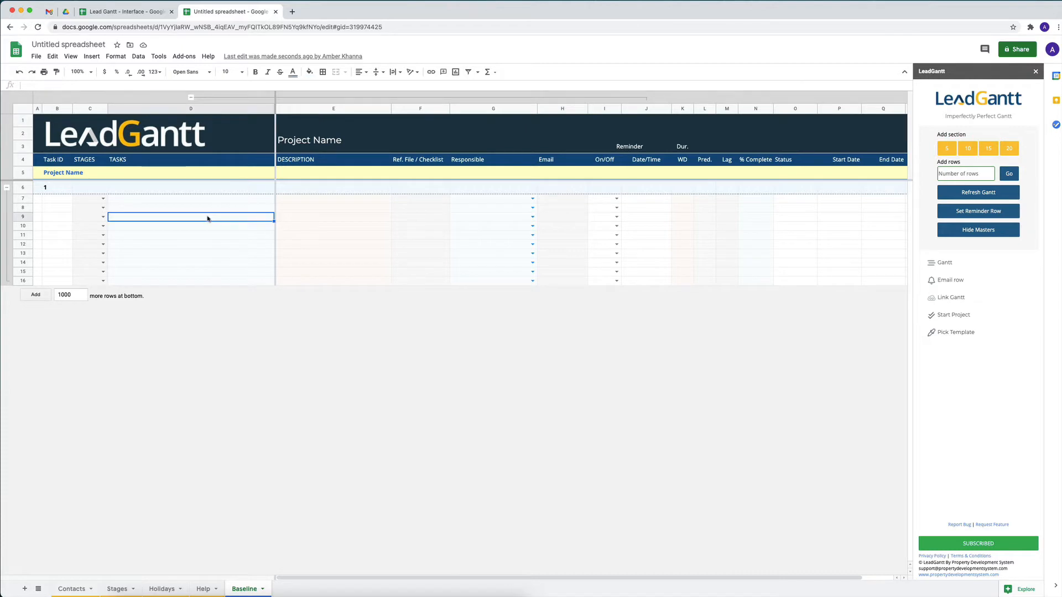
{"action": "left_click", "coordinate": [24, 191]}
{"action": "left_click", "coordinate": [25, 282], "text": "shift"}
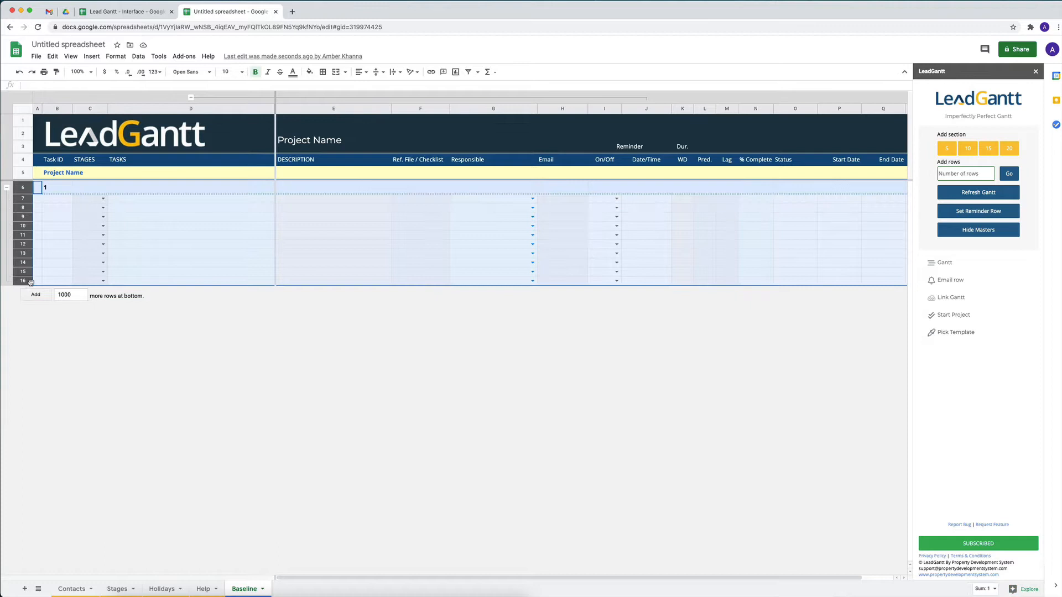
{"action": "left_click", "coordinate": [197, 238]}
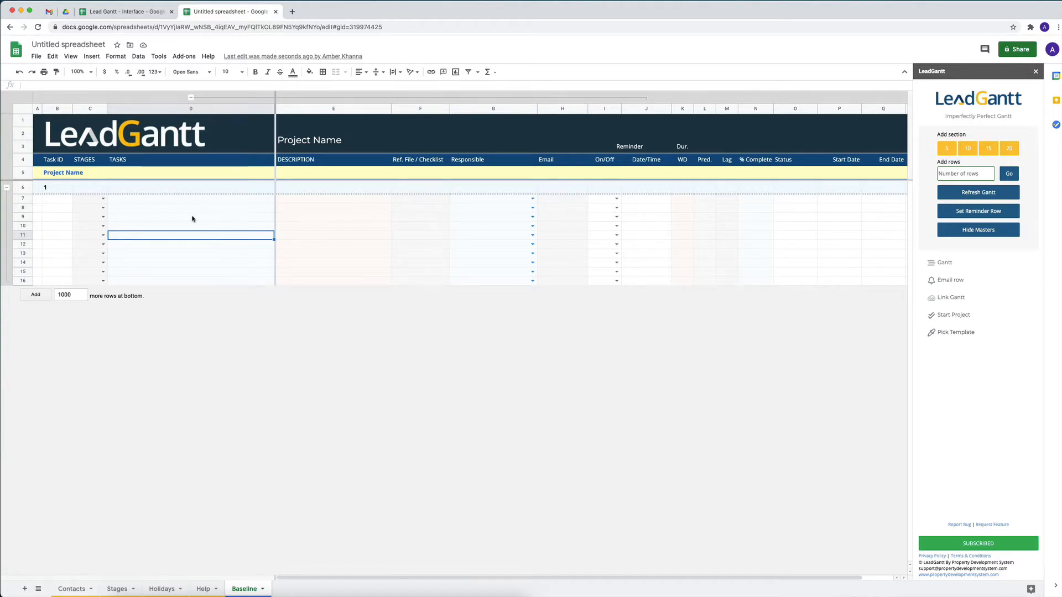
{"action": "left_click", "coordinate": [242, 108]}
{"action": "right_click", "coordinate": [240, 110]}
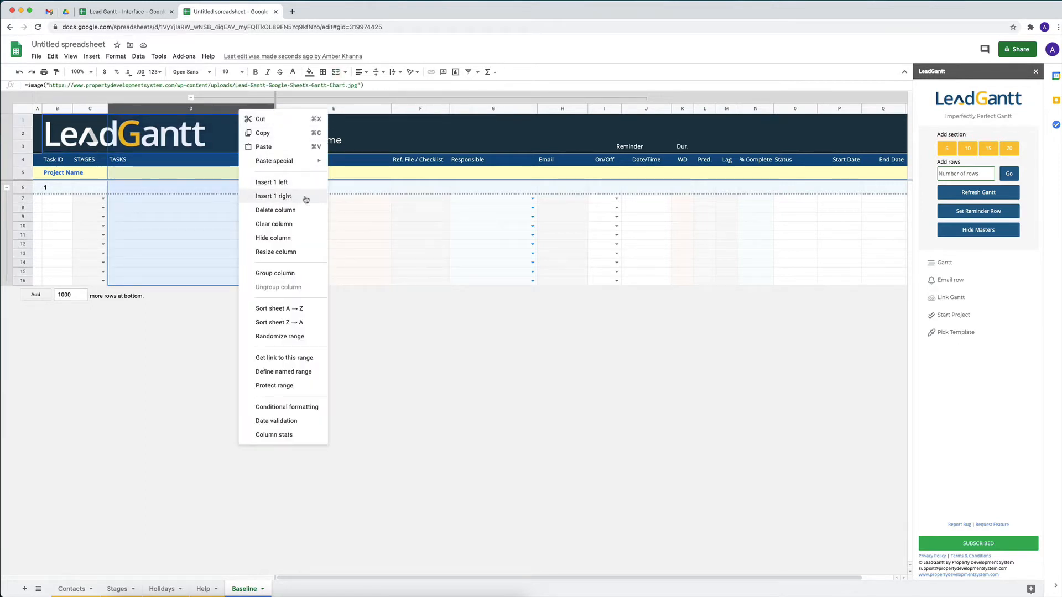
{"action": "left_click", "coordinate": [355, 207]}
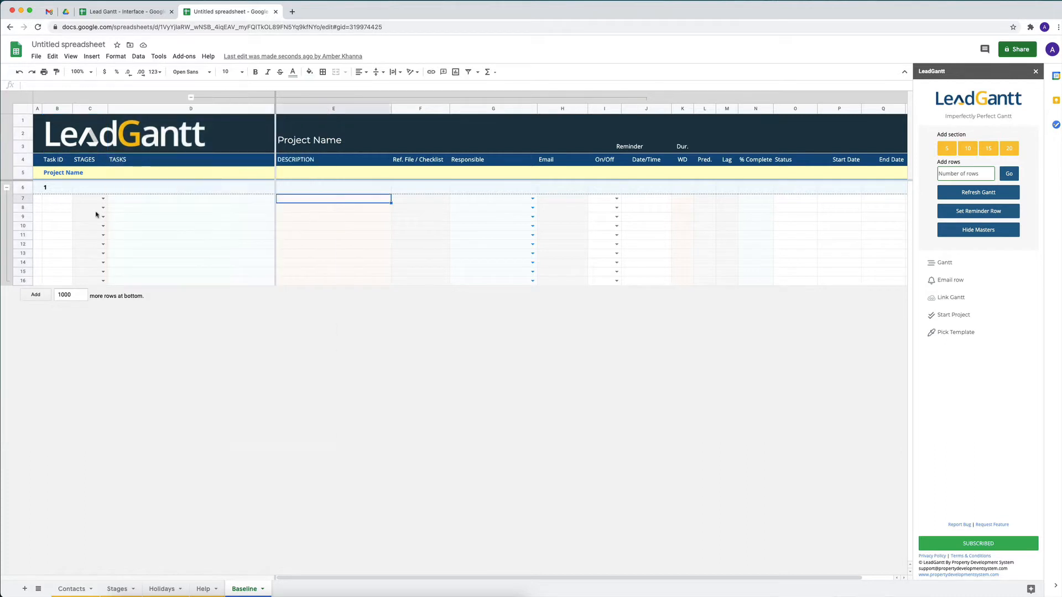
{"action": "left_click", "coordinate": [23, 217]}
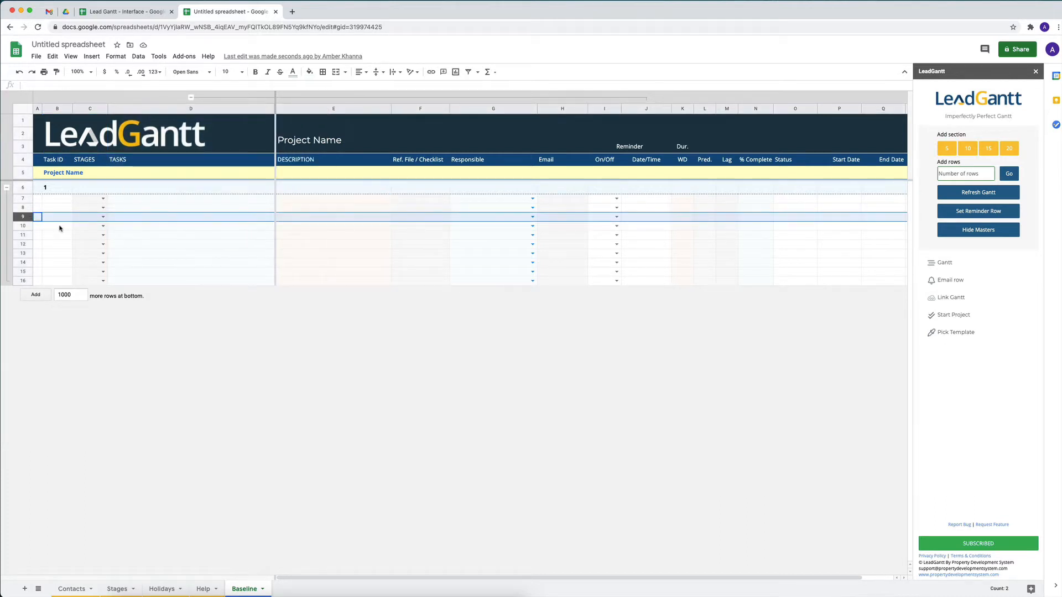
- Hide the DESCRIPTION column in the Baseline sheet and undo the hiding
{"action": "left_click", "coordinate": [371, 109]}
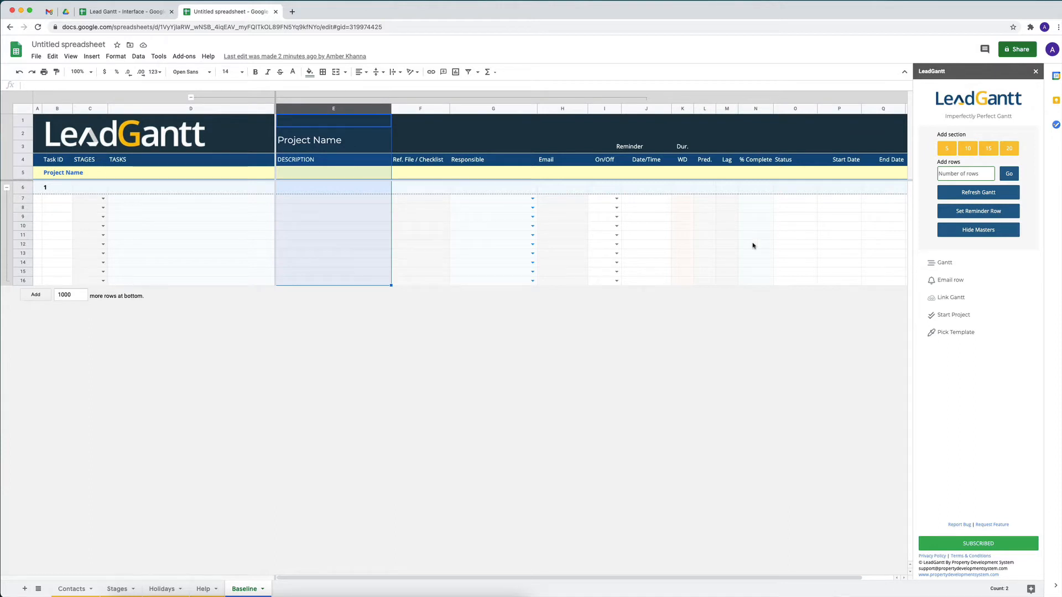
{"action": "key", "text": "ctrl+alt+0"}
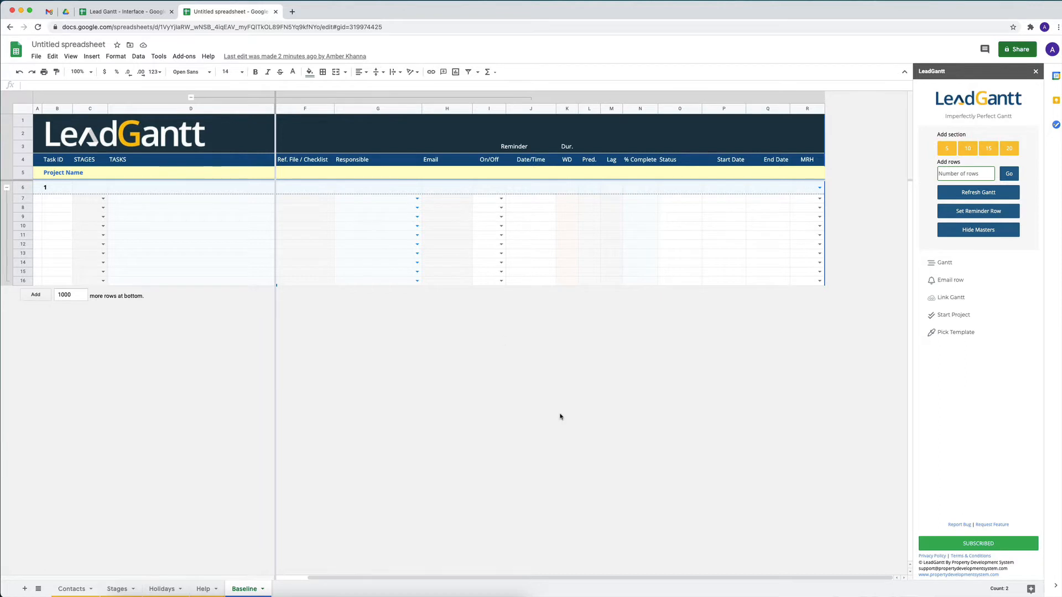
{"action": "key", "text": "ctrl+z"}
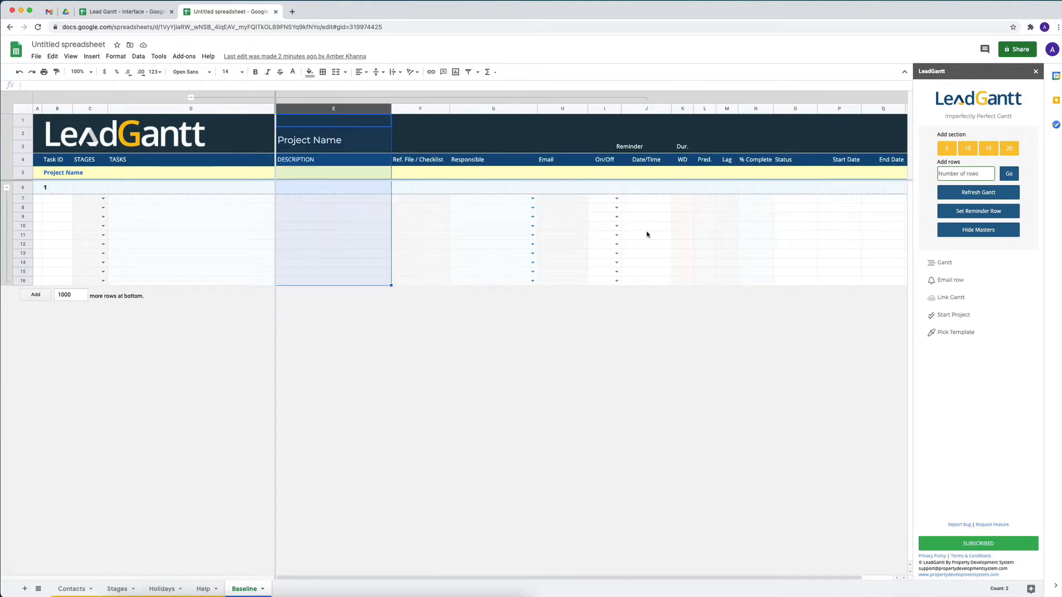
{"action": "left_click", "coordinate": [325, 229]}
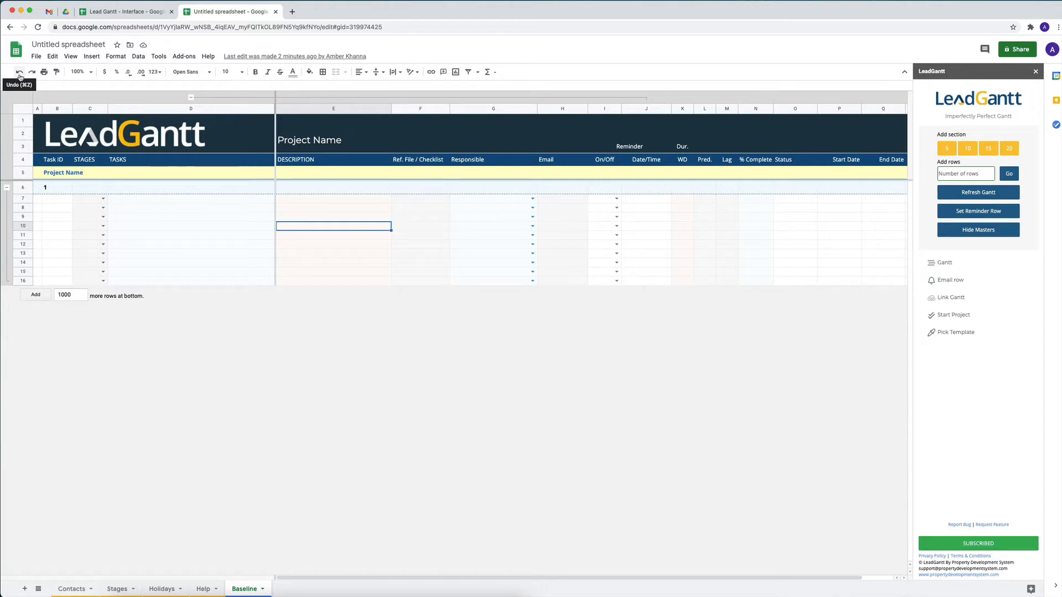
- Examine the Task ID, STAGES, TASKS and DESCRIPTION columns of the Baseline sheet
{"action": "left_click", "coordinate": [321, 218]}
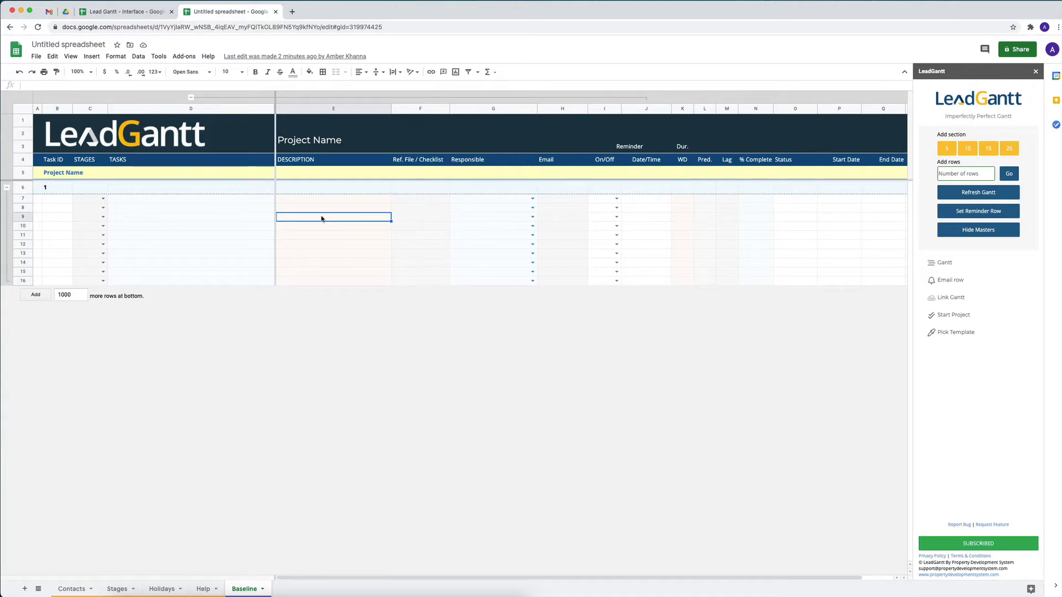
{"action": "left_click", "coordinate": [61, 189]}
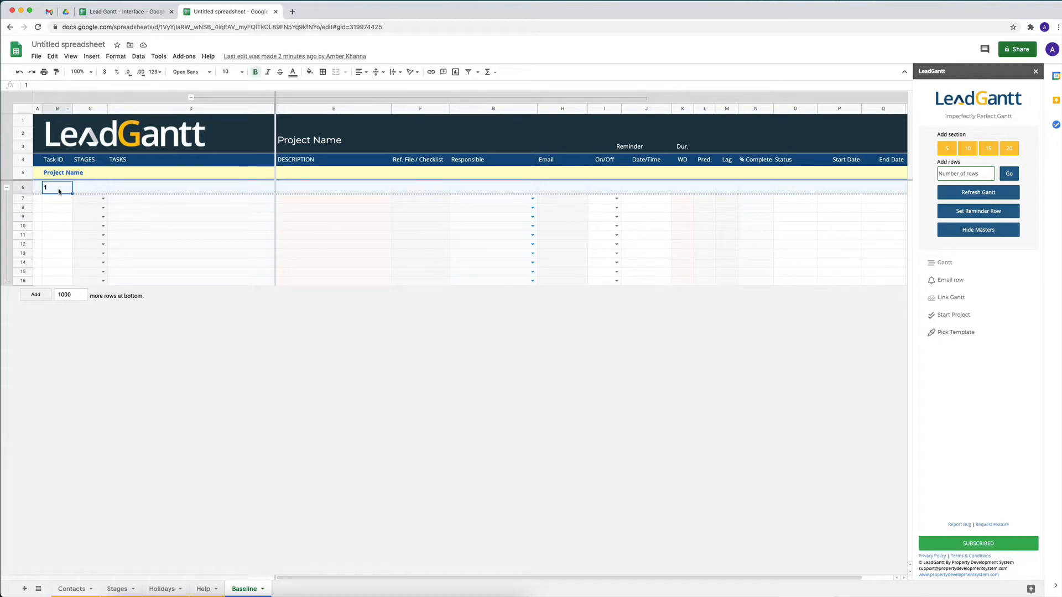
{"action": "left_click", "coordinate": [60, 160]}
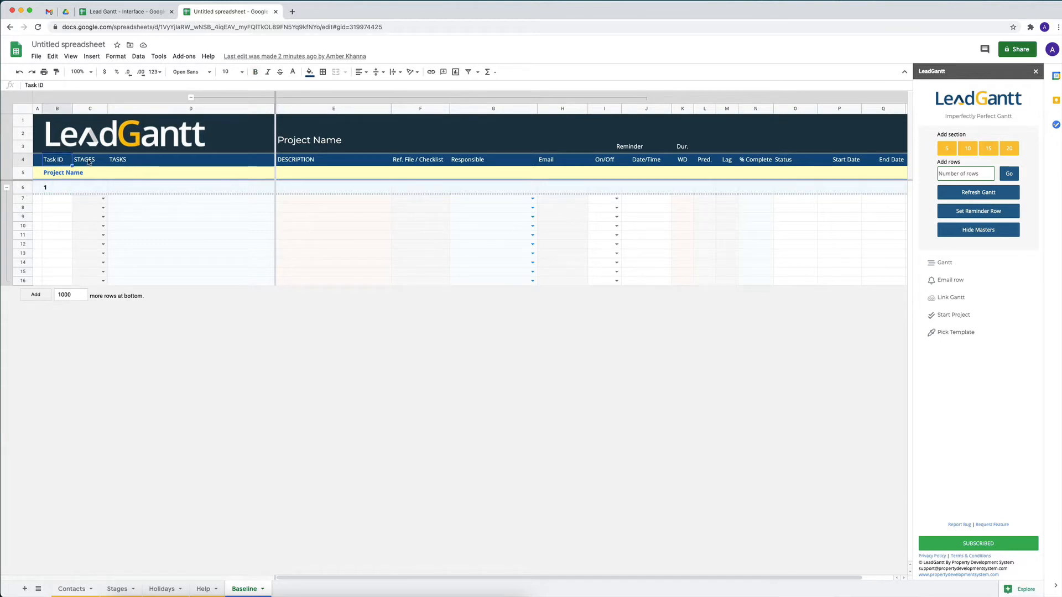
{"action": "left_click", "coordinate": [23, 160]}
{"action": "left_click", "coordinate": [48, 163]}
{"action": "left_click", "coordinate": [96, 164]}
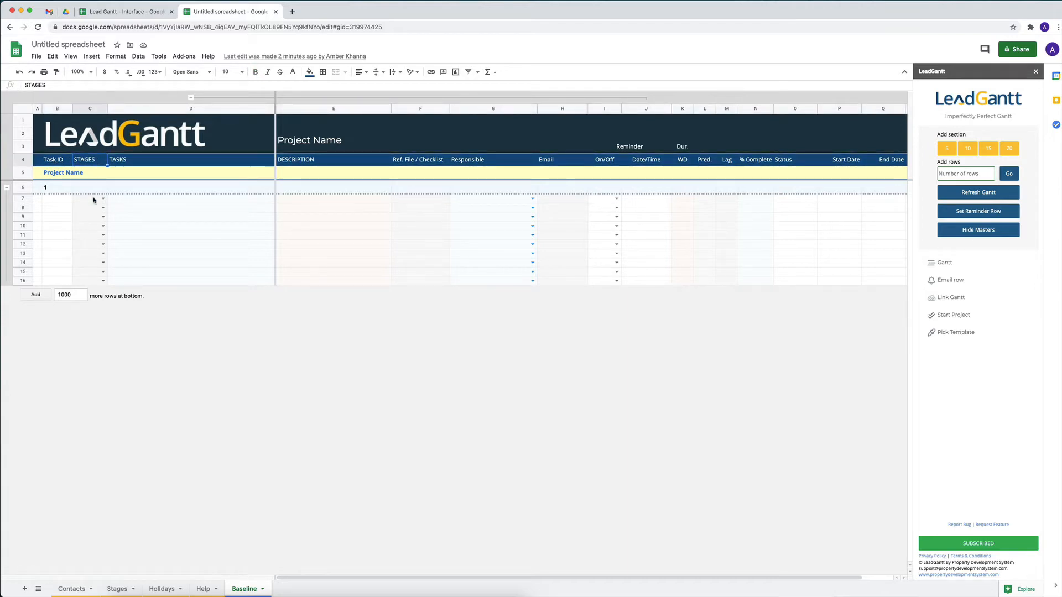
{"action": "left_click", "coordinate": [166, 160]}
{"action": "left_click_drag", "start_coordinate": [170, 201], "coordinate": [164, 269]}
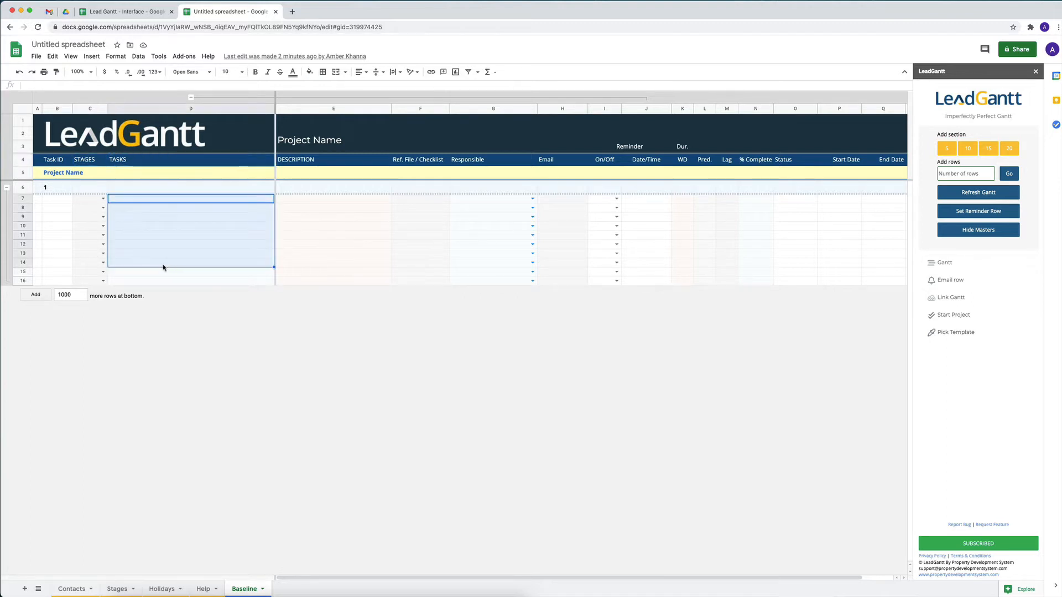
{"action": "left_click", "coordinate": [352, 164]}
{"action": "left_click_drag", "start_coordinate": [336, 200], "coordinate": [339, 256]}
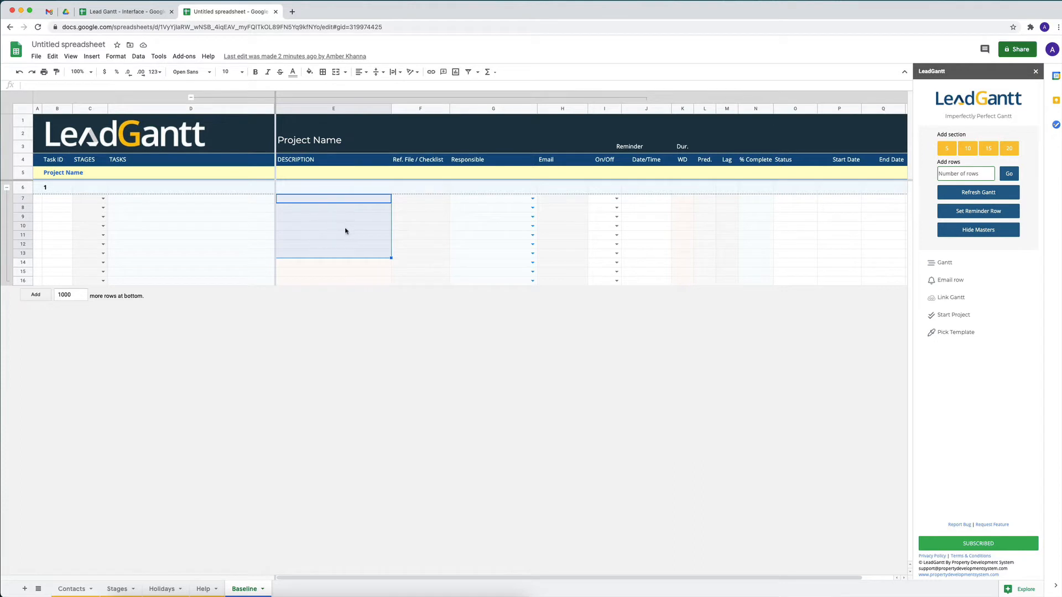
- Examine the Ref. File / Checklist, Pred. and Lag columns of the Baseline sheet
{"action": "left_click", "coordinate": [425, 165]}
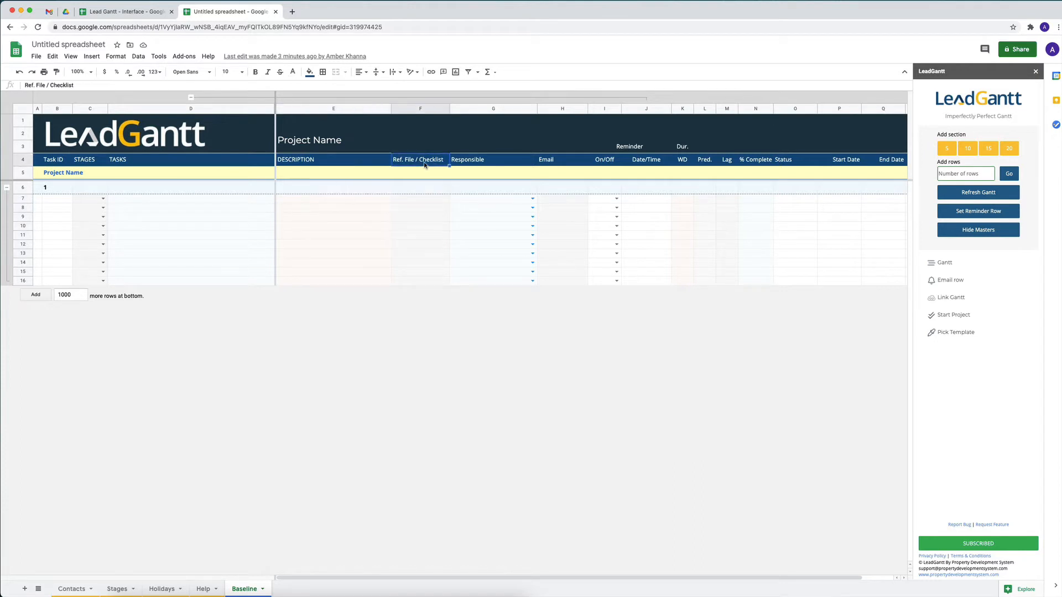
{"action": "left_click", "coordinate": [421, 202]}
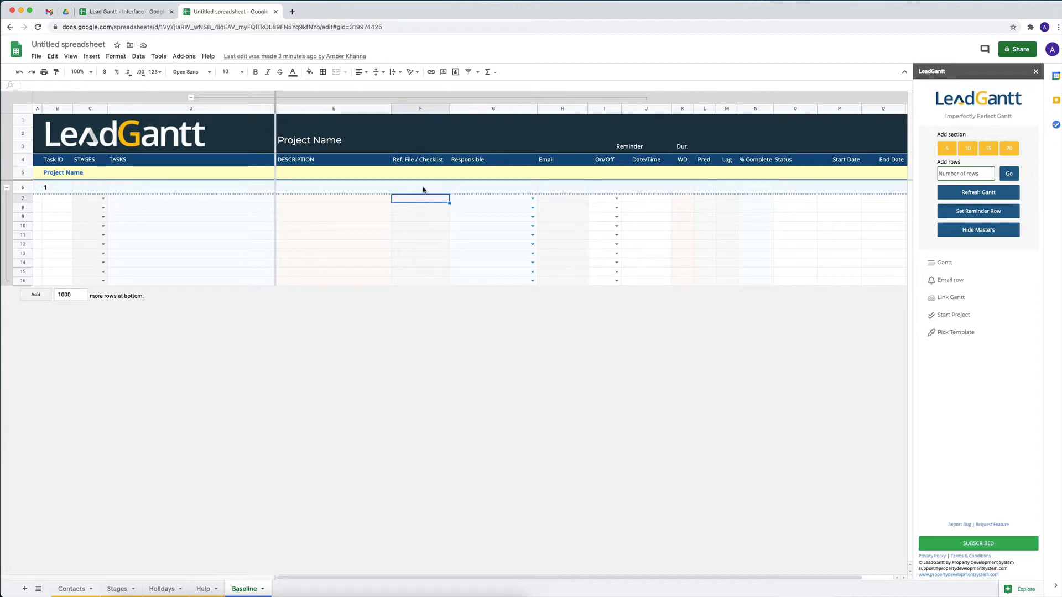
{"action": "left_click_drag", "start_coordinate": [422, 189], "coordinate": [422, 284]}
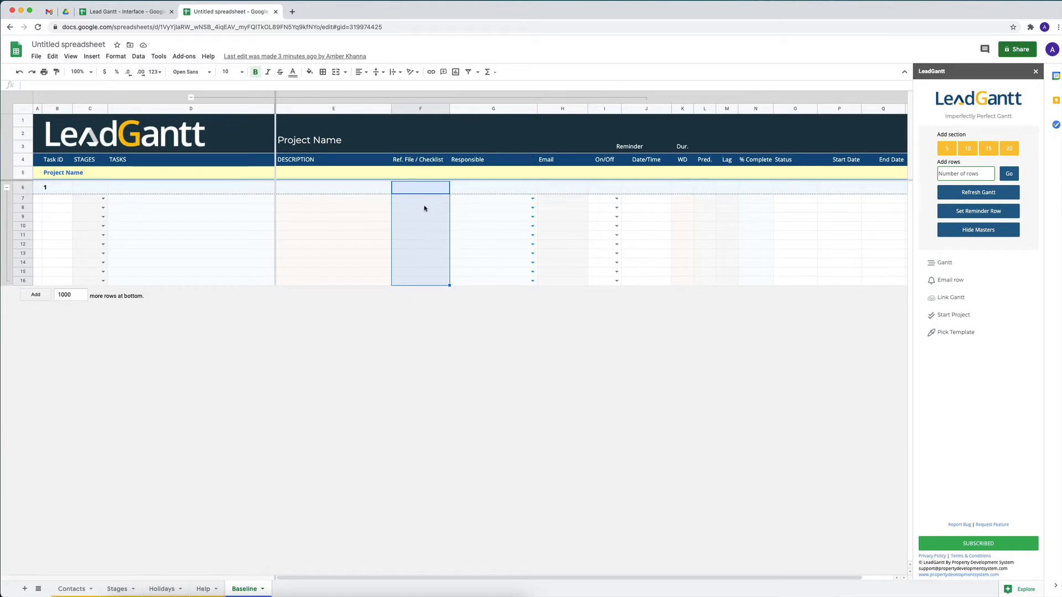
{"action": "left_click", "coordinate": [368, 218]}
{"action": "left_click", "coordinate": [411, 220]}
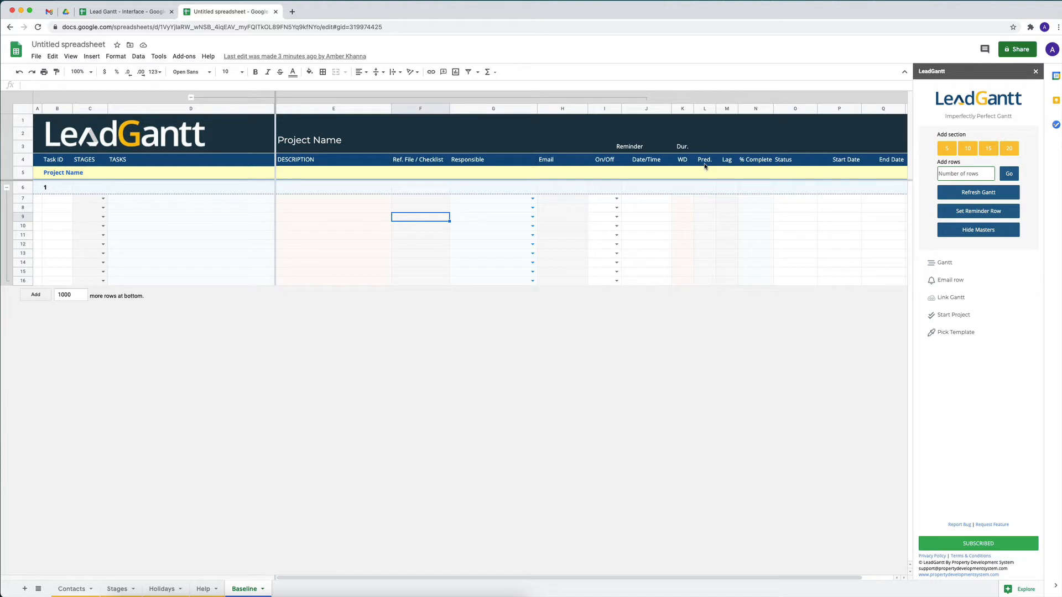
{"action": "left_click", "coordinate": [705, 110]}
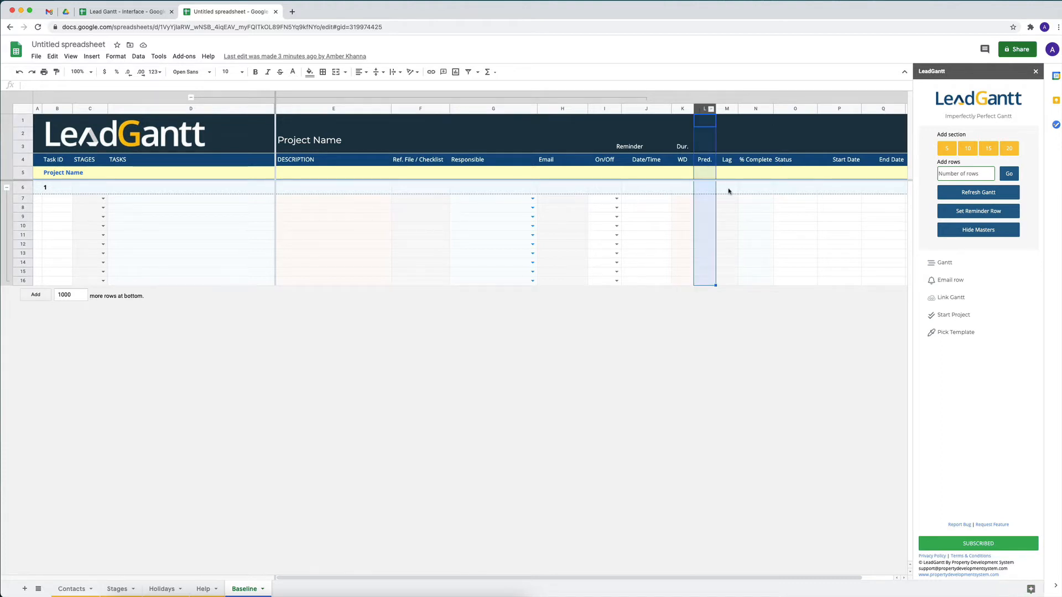
{"action": "left_click", "coordinate": [729, 164]}
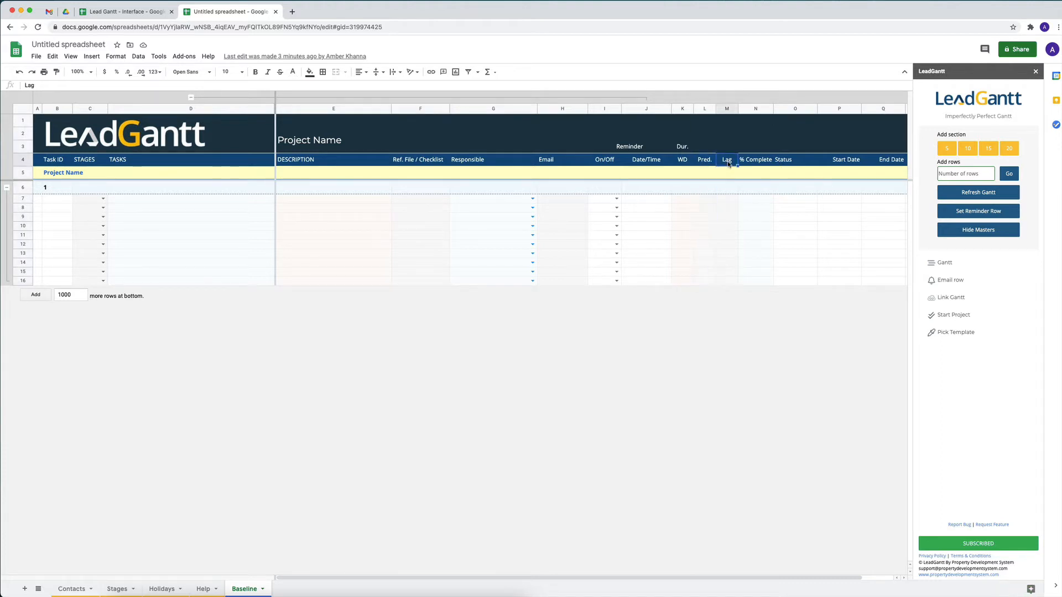
{"action": "left_click", "coordinate": [724, 109]}
{"action": "scroll", "coordinate": [758, 199], "scroll_direction": "right", "scroll_amount": 2}
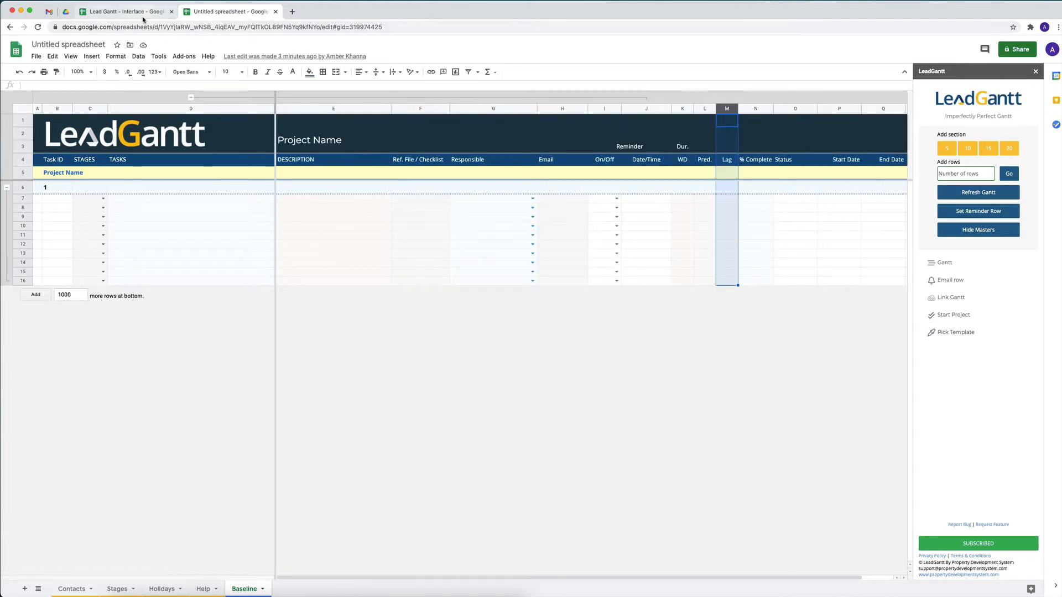
- Switch to the Lead Gantt - Interface spreadsheet and assign Stage 1 to tasks 1.001 through 1.004 under Task 1
{"action": "left_click", "coordinate": [124, 12]}
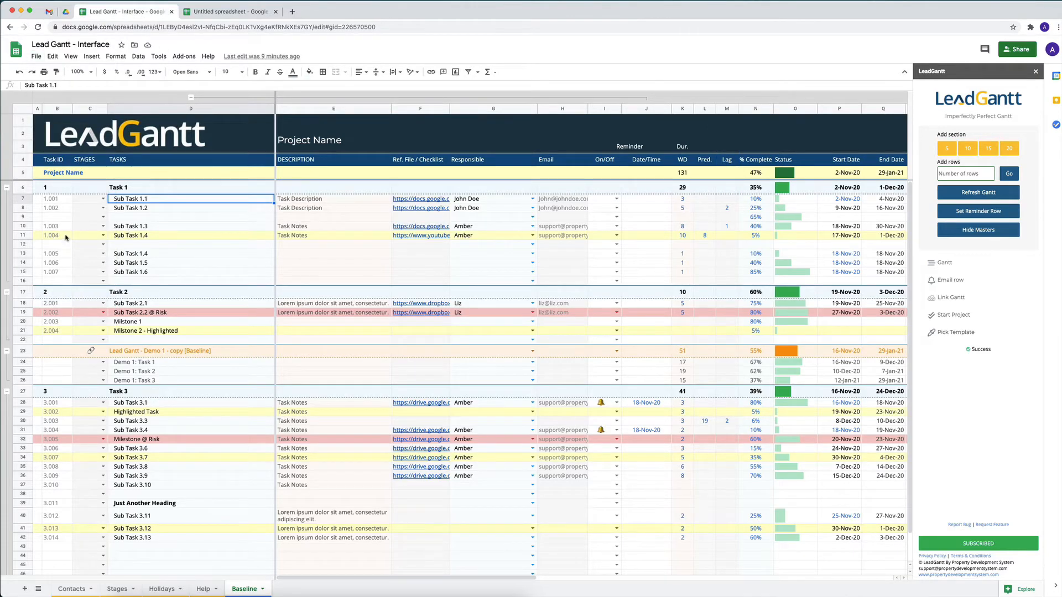
{"action": "left_click", "coordinate": [103, 199]}
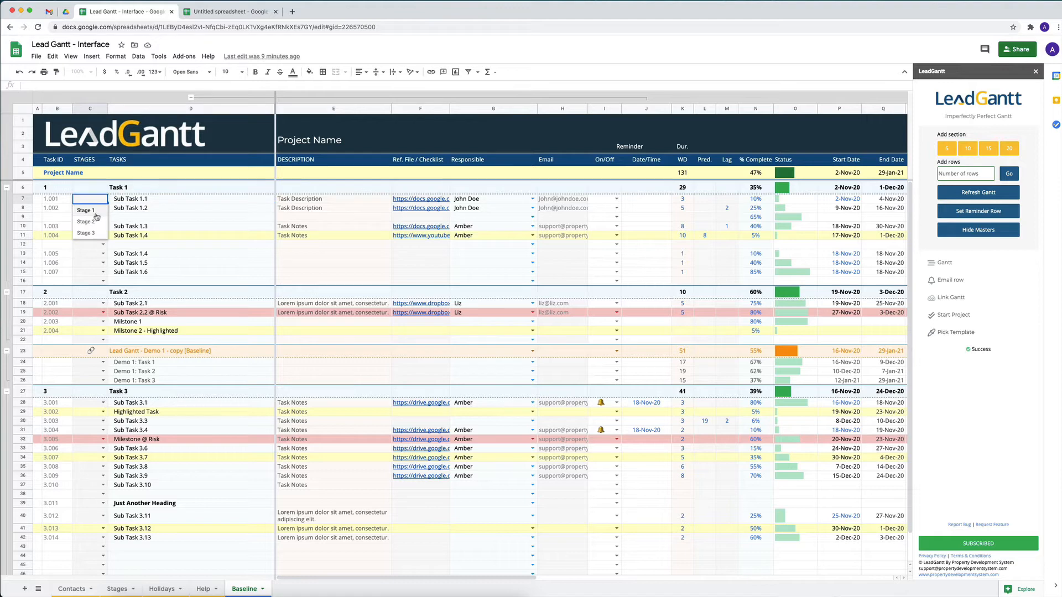
{"action": "left_click", "coordinate": [96, 216]}
{"action": "left_click", "coordinate": [103, 208]}
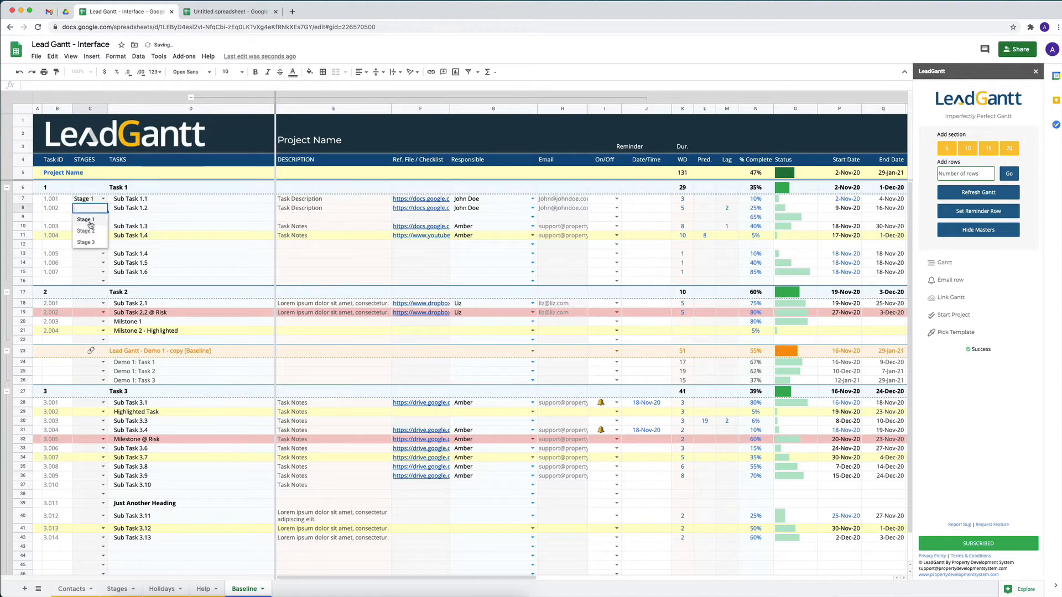
{"action": "left_click", "coordinate": [89, 220]}
{"action": "left_click", "coordinate": [103, 226]}
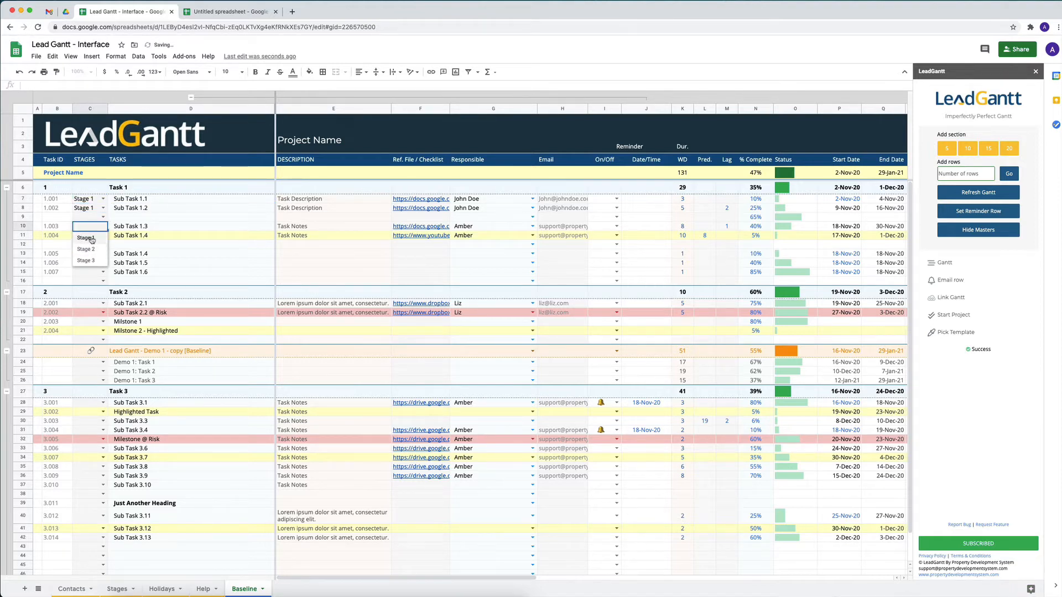
{"action": "left_click", "coordinate": [91, 239]}
{"action": "left_click", "coordinate": [103, 235]}
{"action": "left_click", "coordinate": [87, 246]}
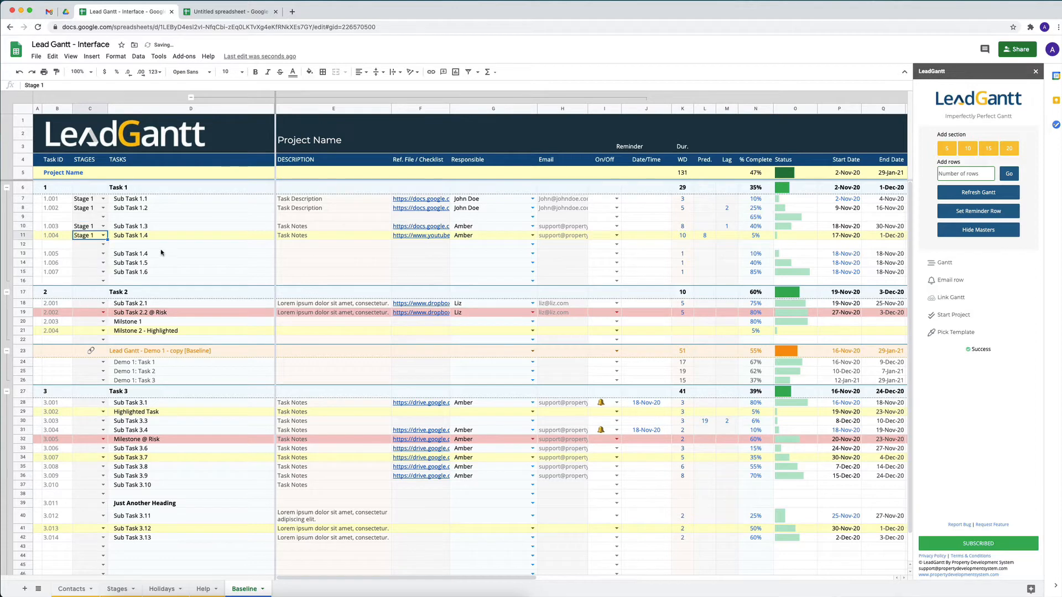
- Assign Stage 2 to task 1.005 and check the entries in the Stages and Contacts sheets
{"action": "left_click", "coordinate": [103, 254]}
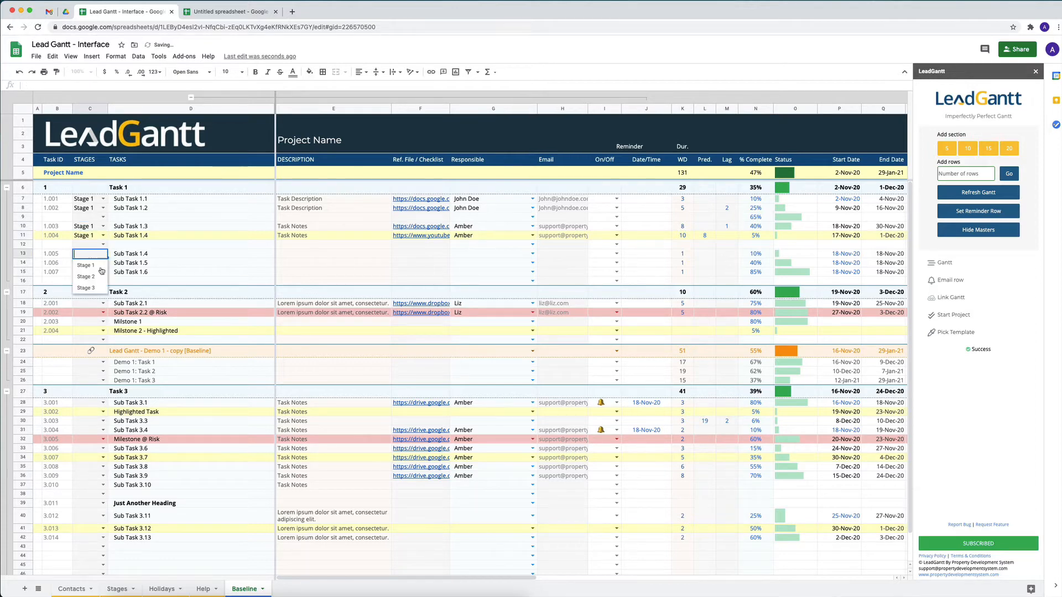
{"action": "left_click", "coordinate": [91, 277]}
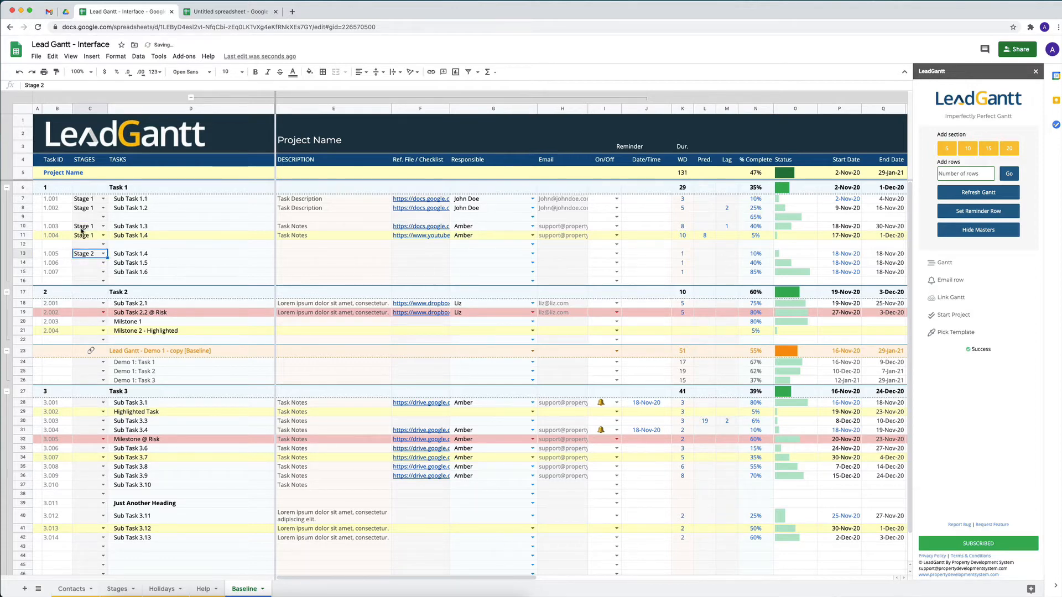
{"action": "left_click", "coordinate": [114, 588]}
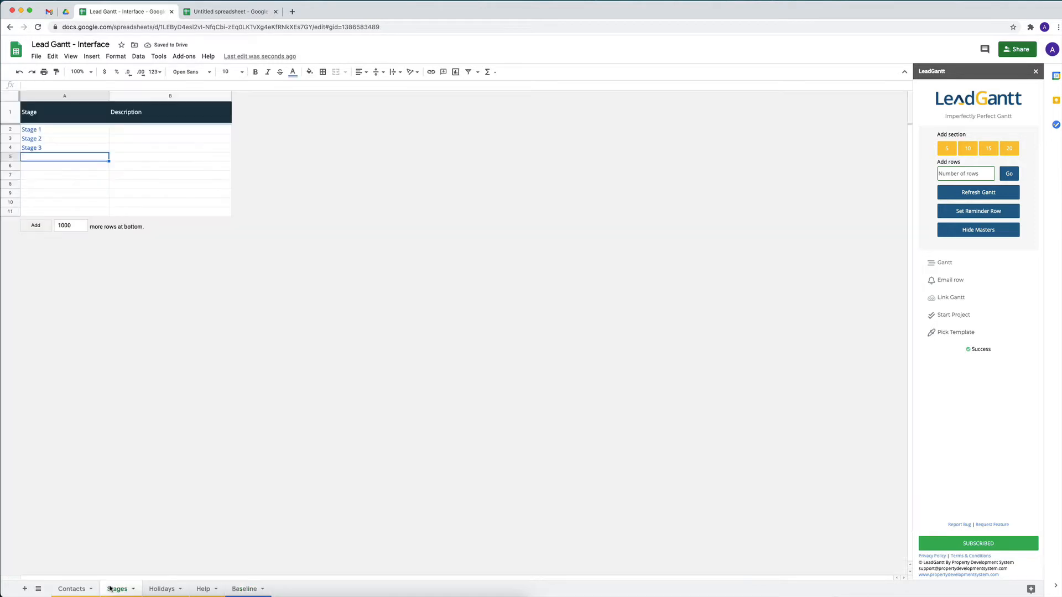
{"action": "left_click", "coordinate": [65, 590]}
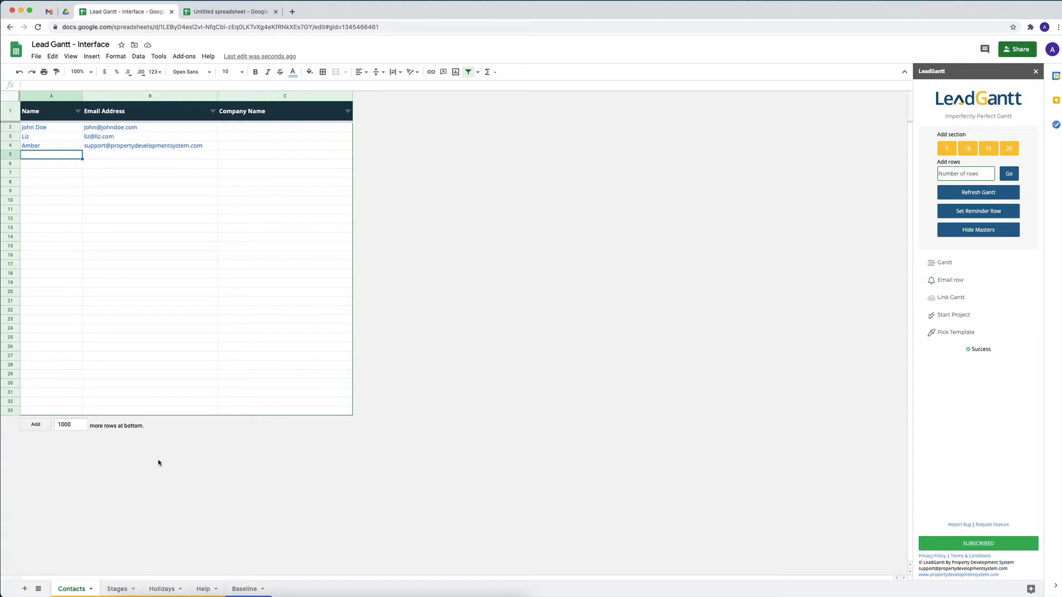
- Return to the Baseline sheet and clear the MRH value of Sub Task 3.12
{"action": "left_click", "coordinate": [259, 587]}
{"action": "scroll", "coordinate": [327, 239], "scroll_direction": "down", "scroll_amount": 1}
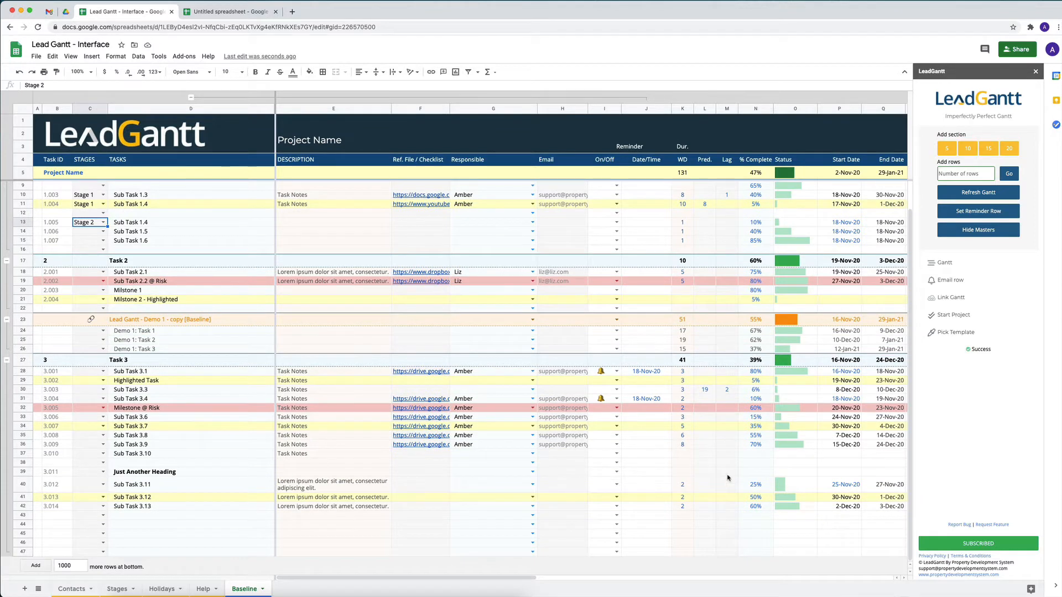
{"action": "scroll", "coordinate": [752, 496], "scroll_direction": "right", "scroll_amount": 3}
{"action": "left_click", "coordinate": [752, 496]}
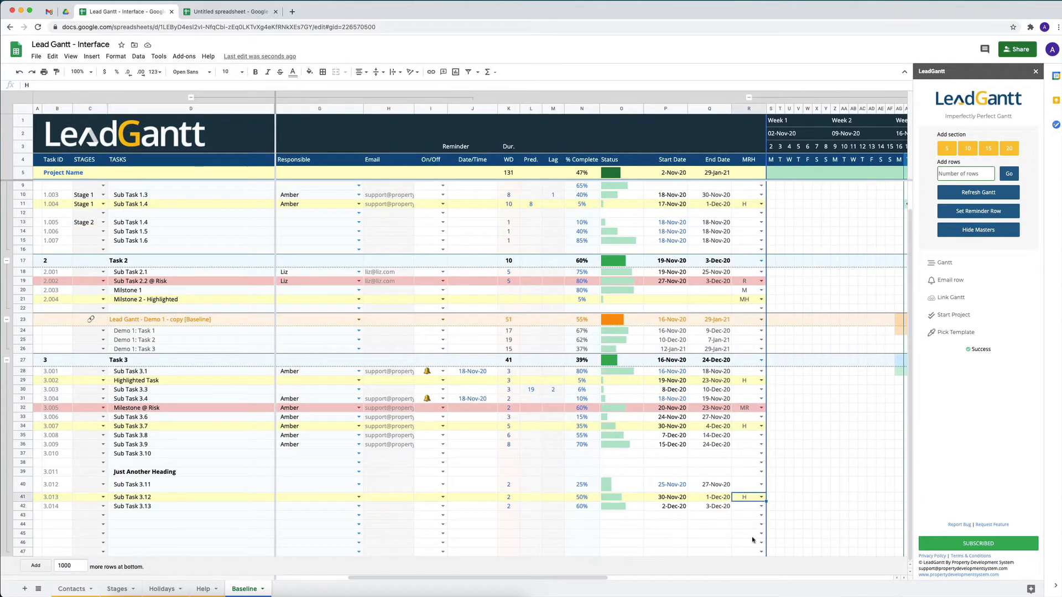
{"action": "key", "text": "BackSpace"}
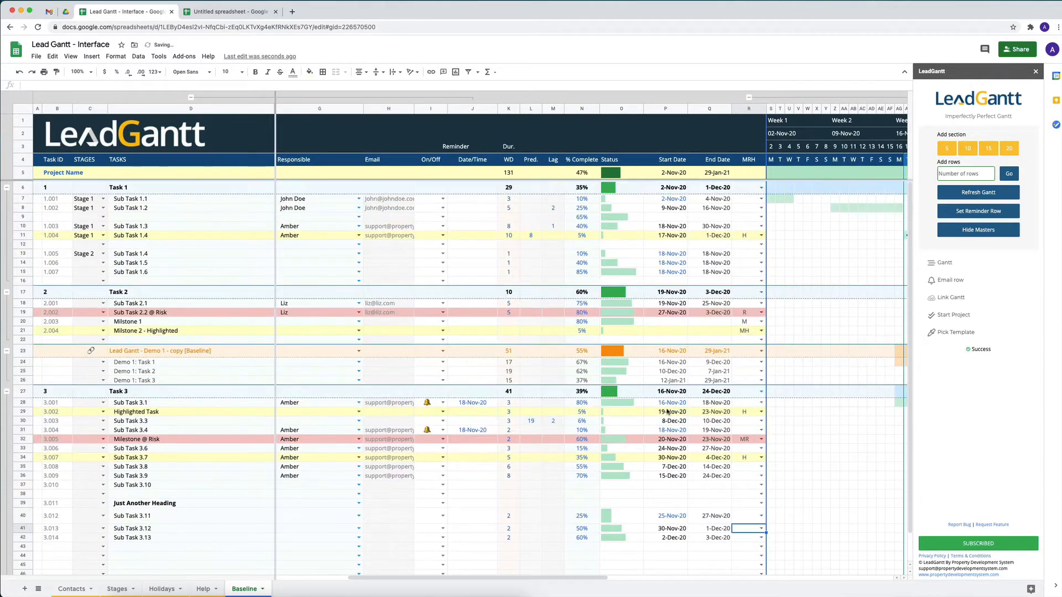
- Examine the task descriptions and preview the Ref. File / Checklist links of Sub Tasks 1.1, 1.4, 3.4 and 3.1
{"action": "left_click", "coordinate": [314, 202]}
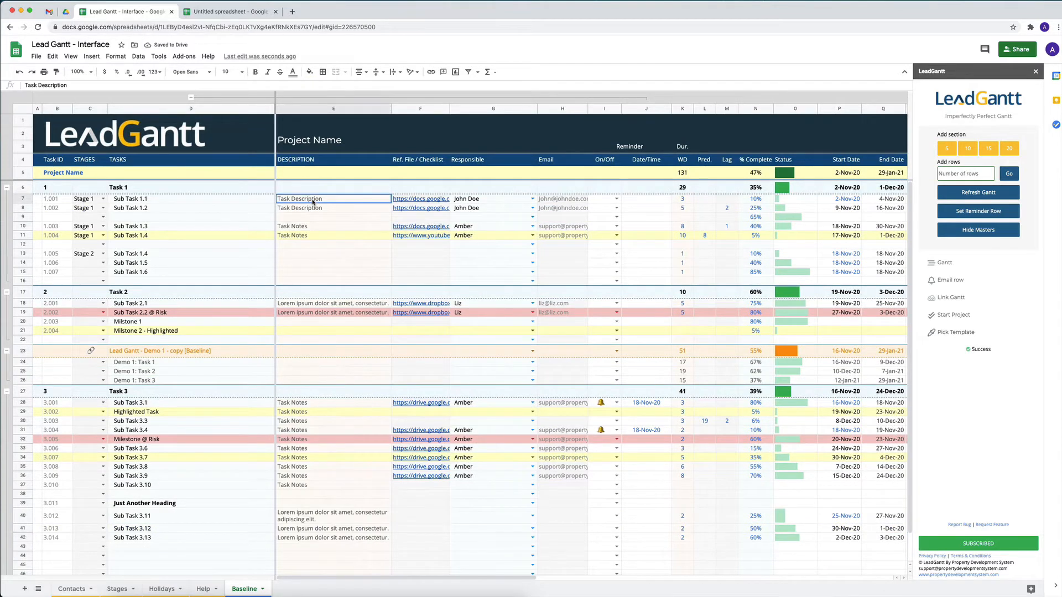
{"action": "mouse_move", "coordinate": [424, 200]}
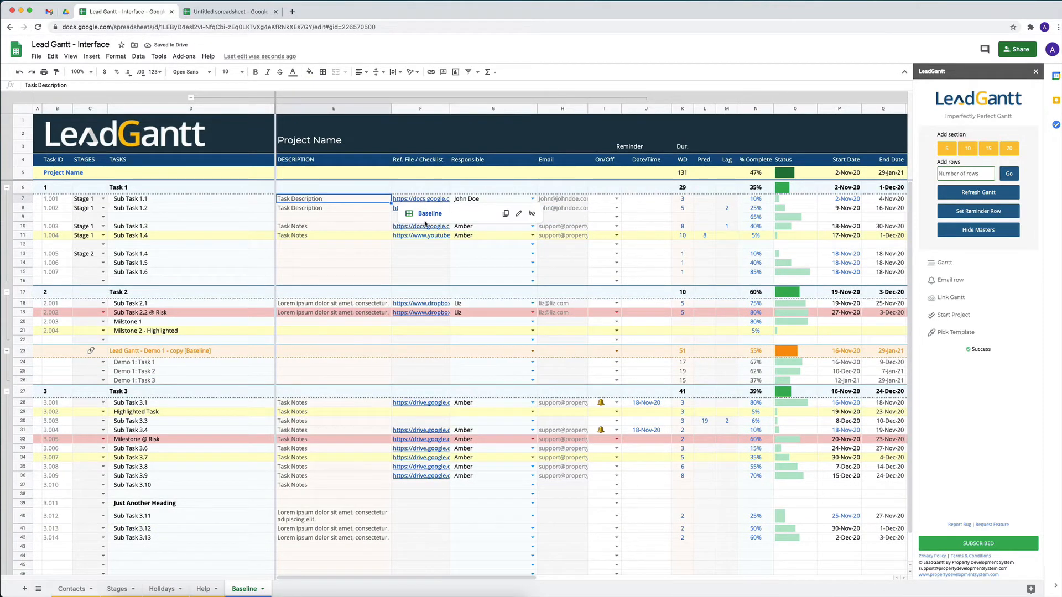
{"action": "left_click", "coordinate": [315, 237]}
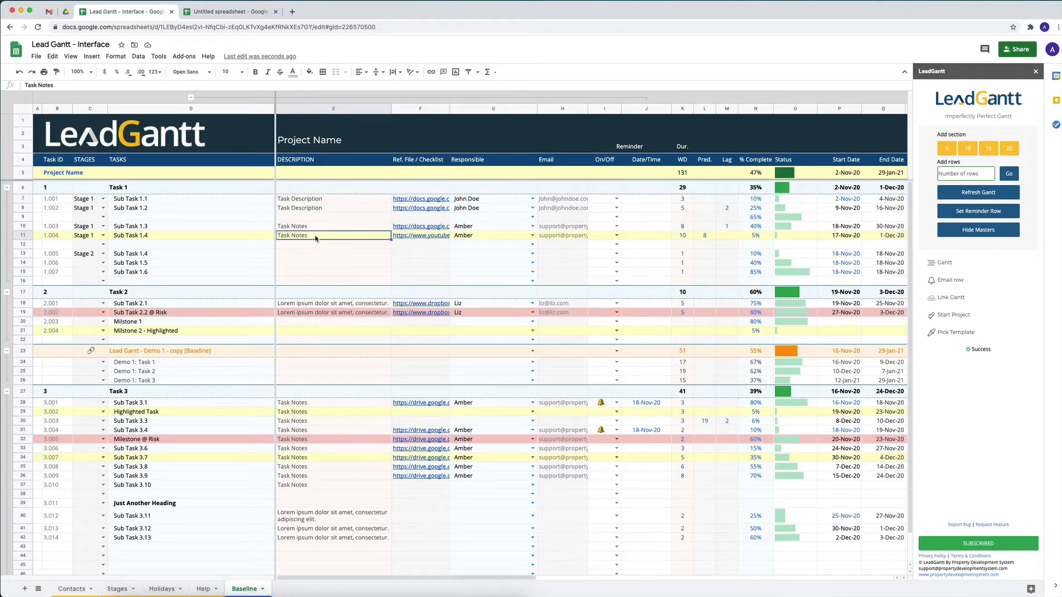
{"action": "left_click", "coordinate": [436, 240]}
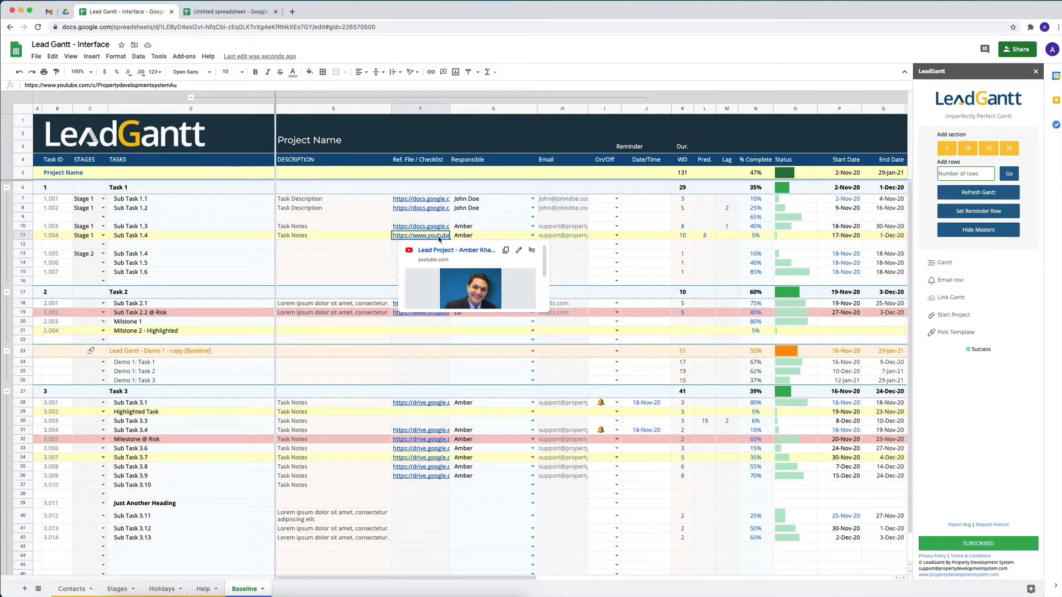
{"action": "left_click", "coordinate": [420, 430]}
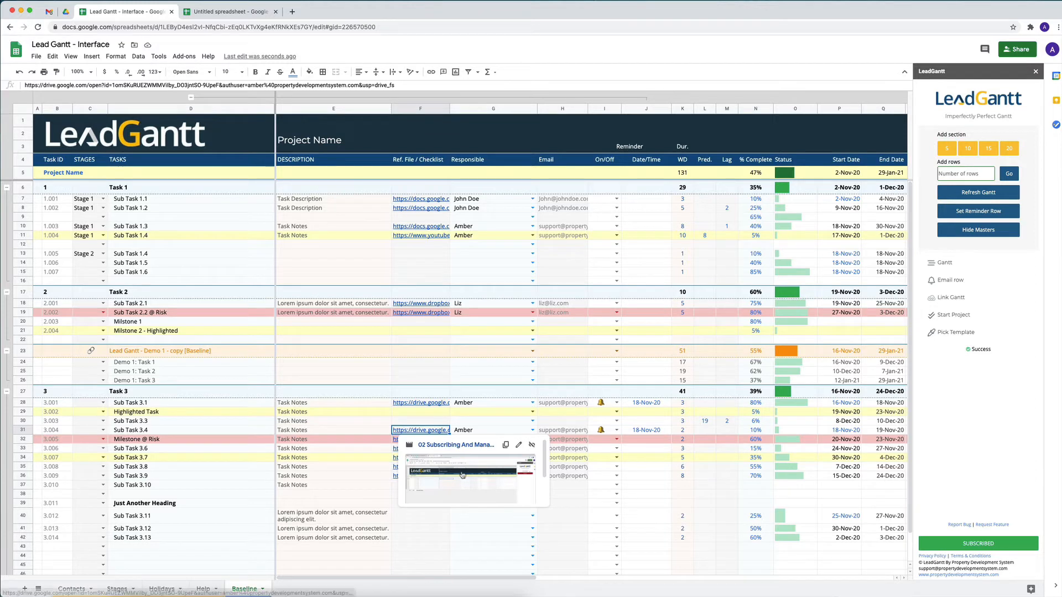
{"action": "left_click", "coordinate": [418, 403]}
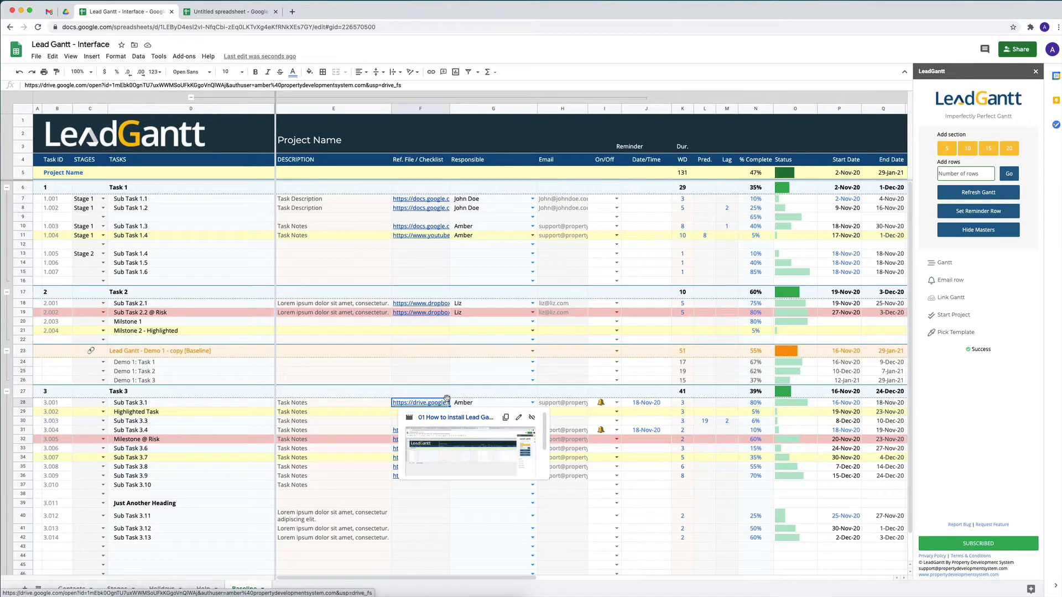
{"action": "left_click", "coordinate": [348, 403]}
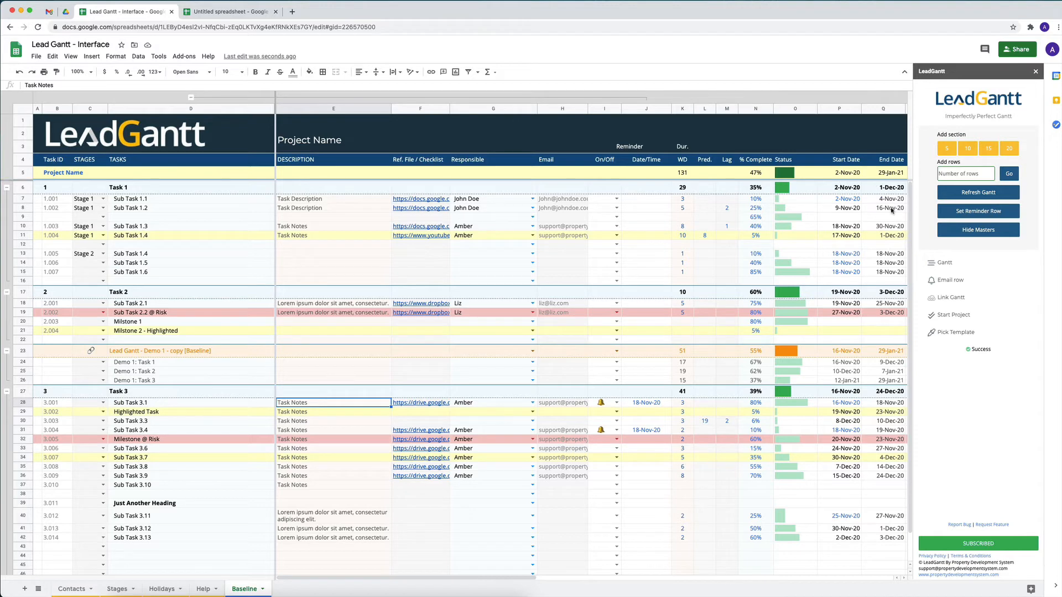
- Examine the duration, Pred. and Lag columns of the Baseline sheet
{"action": "left_click", "coordinate": [683, 109]}
{"action": "left_click", "coordinate": [705, 109]}
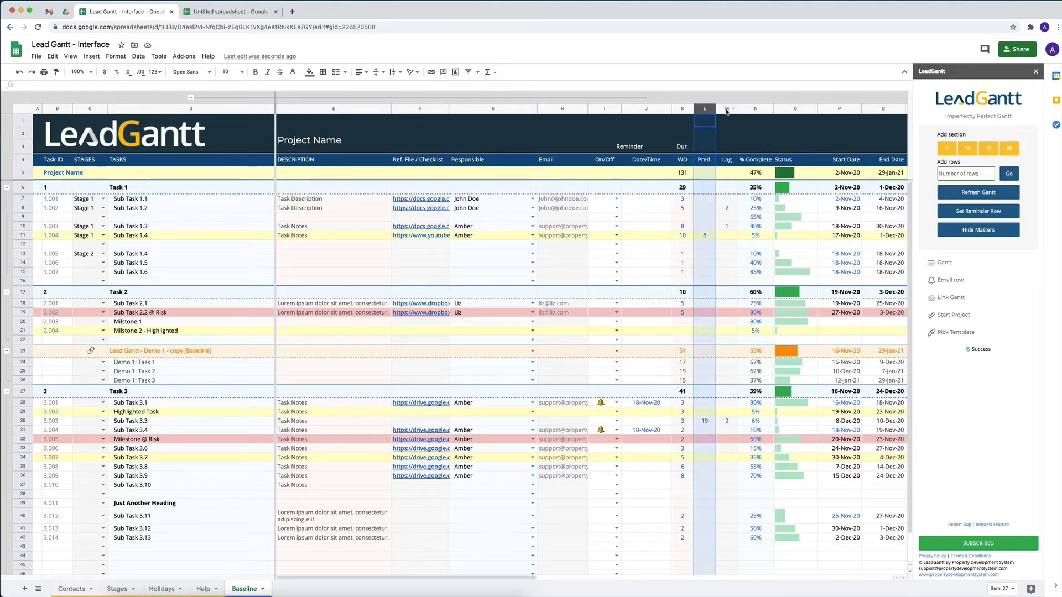
{"action": "left_click", "coordinate": [725, 110]}
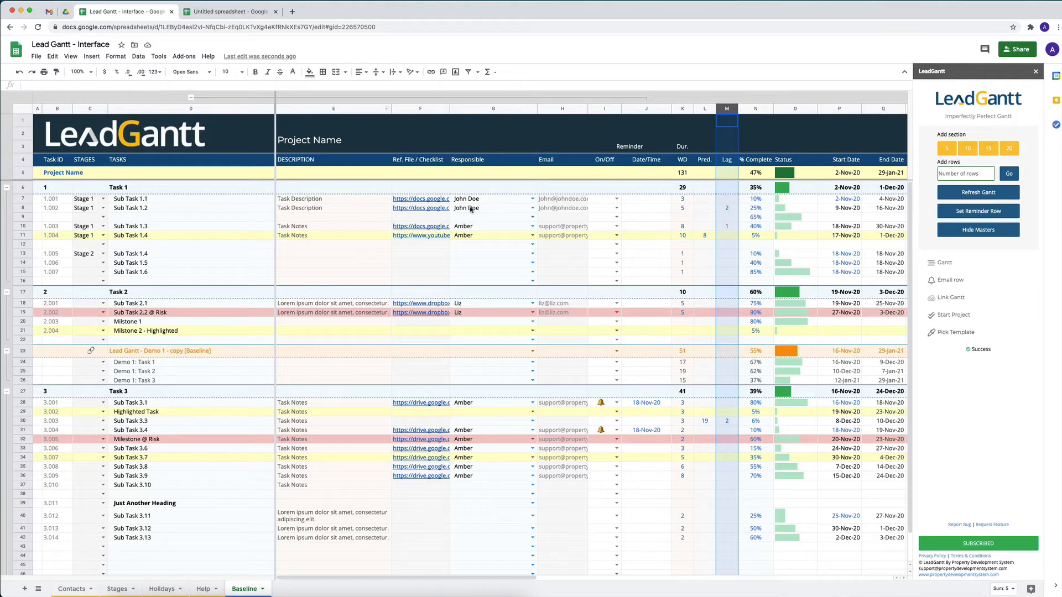
{"action": "left_click", "coordinate": [330, 217]}
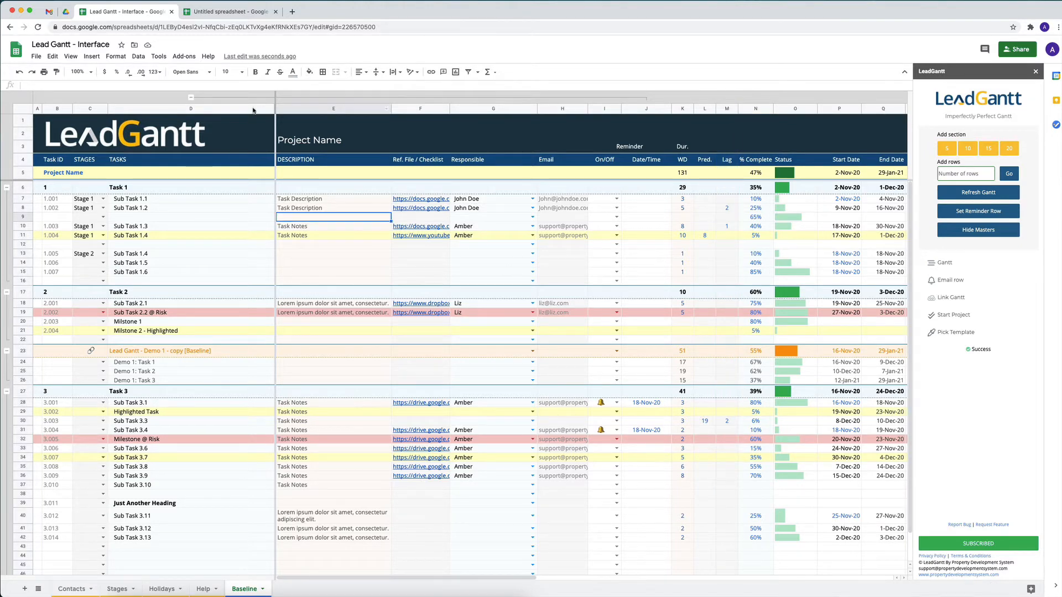
- Collapse the column group spanning DESCRIPTION to reminder Date/Time, expand it, and collapse it again
{"action": "left_click", "coordinate": [191, 99]}
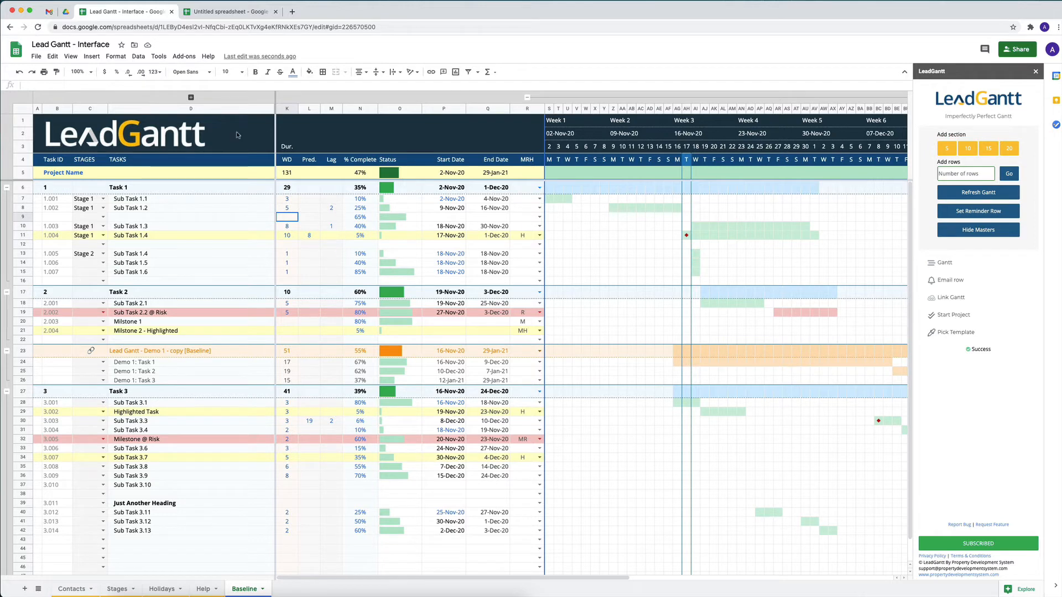
{"action": "left_click", "coordinate": [190, 98]}
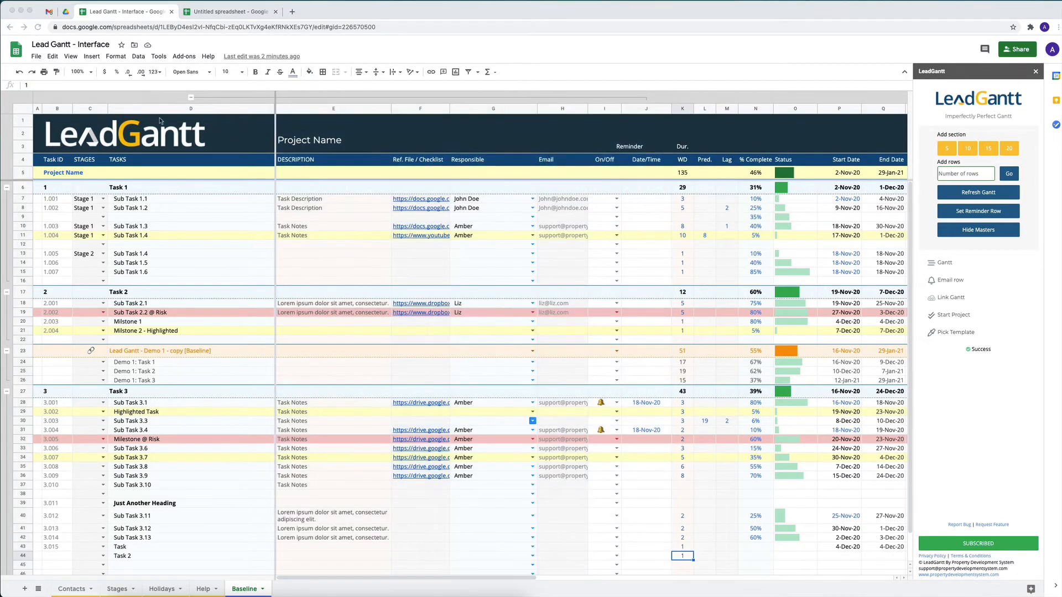
{"action": "left_click", "coordinate": [191, 98]}
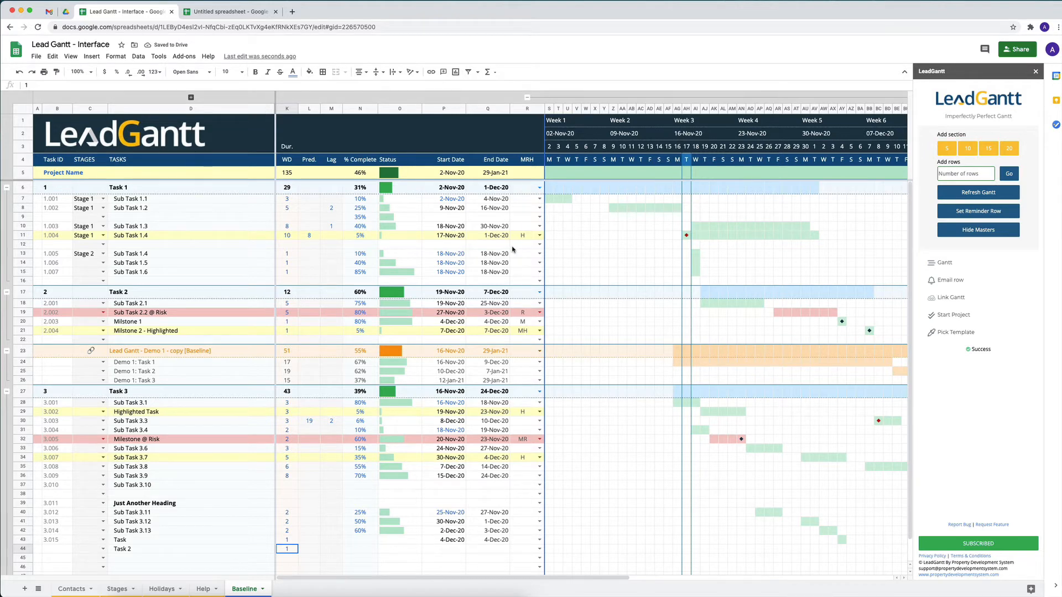
- Collapse all row groups so only the main task headings and their timeline bars show
{"action": "right_click", "coordinate": [8, 189]}
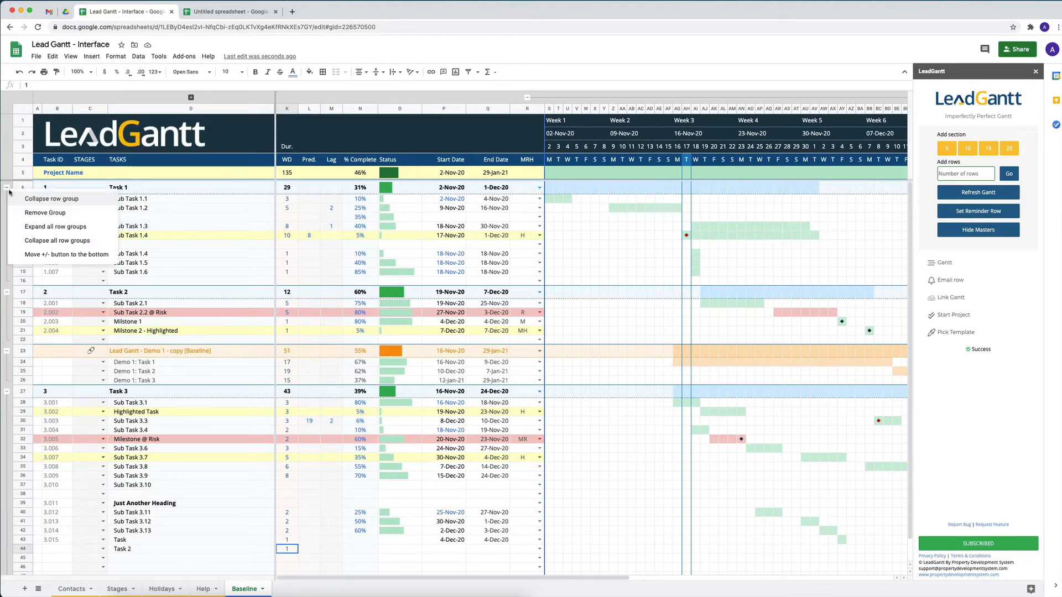
{"action": "left_click", "coordinate": [52, 241]}
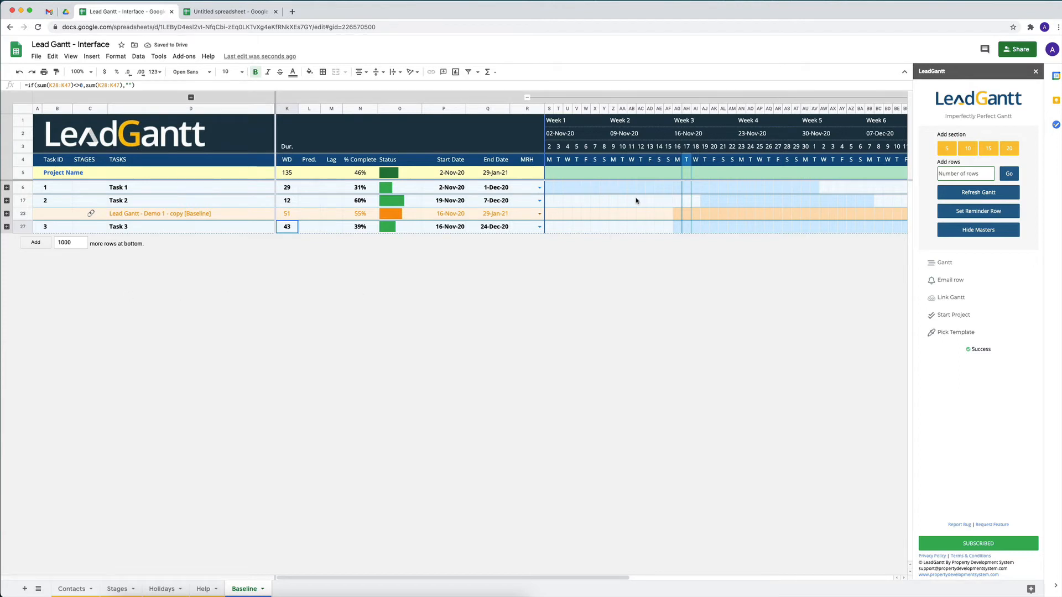
{"action": "scroll", "coordinate": [634, 201], "scroll_direction": "right", "scroll_amount": 5}
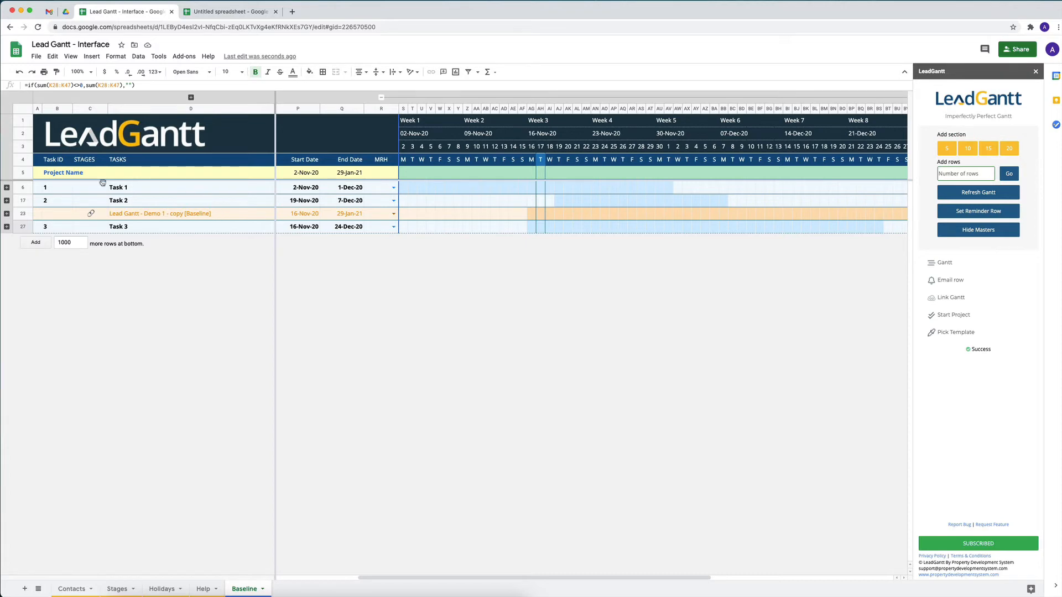
- Expand the Task 1 row group, inspect both ends of its timeline bar, and collapse the group again
{"action": "left_click", "coordinate": [6, 187]}
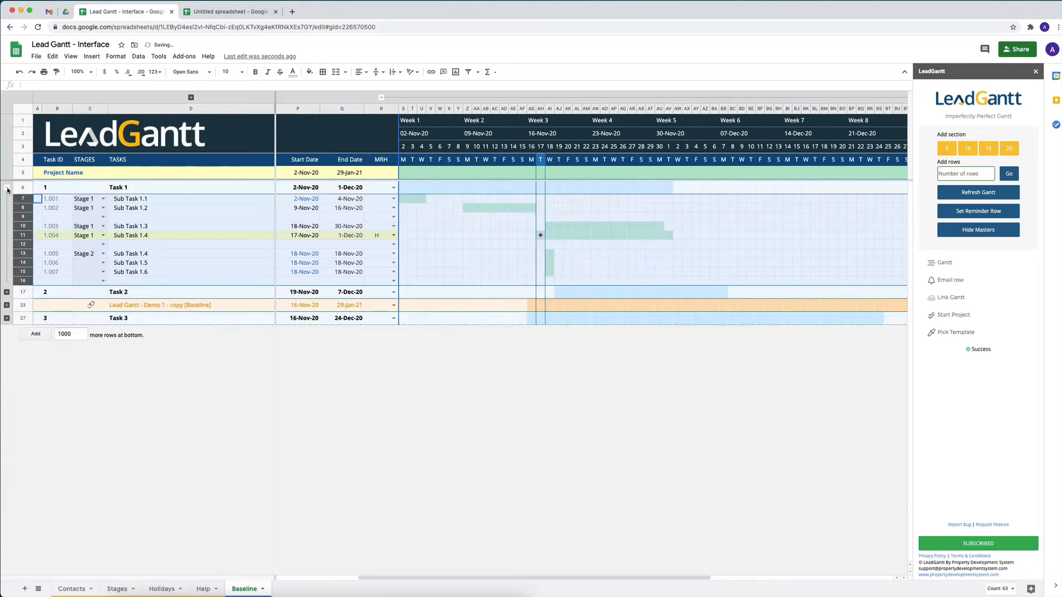
{"action": "left_click", "coordinate": [402, 189]}
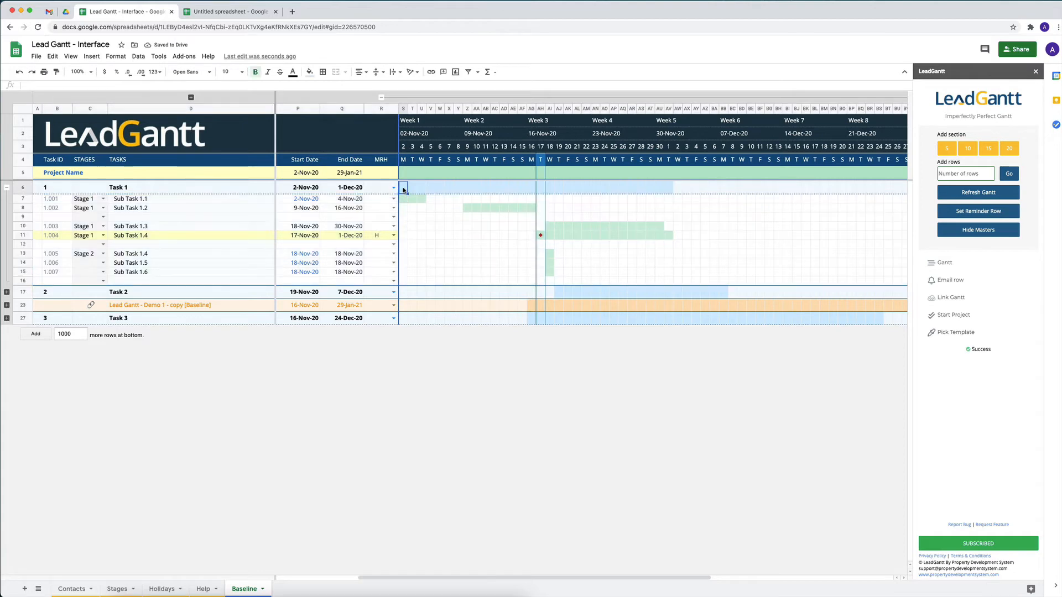
{"action": "left_click", "coordinate": [668, 188]}
{"action": "left_click", "coordinate": [6, 188]}
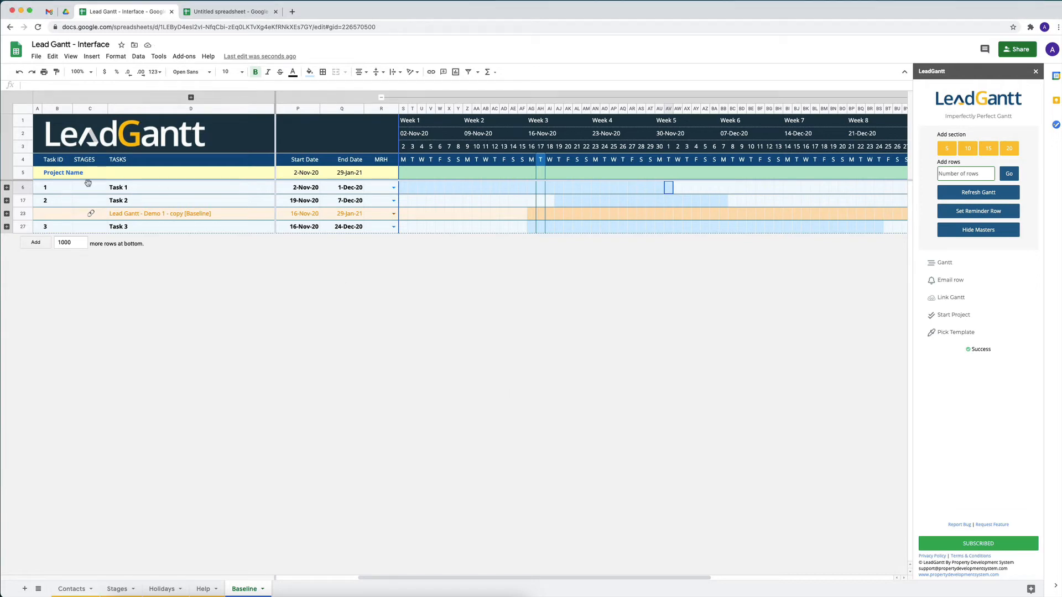
- Expand all row groups and inspect the current-day marker and the diamond on Sub Task 1.4's timeline
{"action": "right_click", "coordinate": [7, 188]}
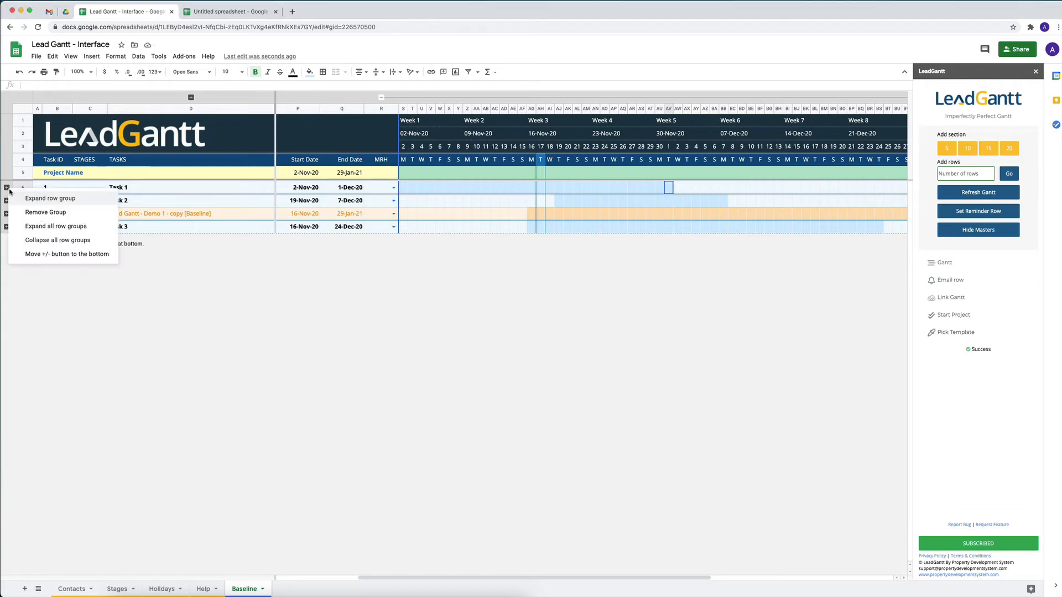
{"action": "left_click", "coordinate": [40, 227]}
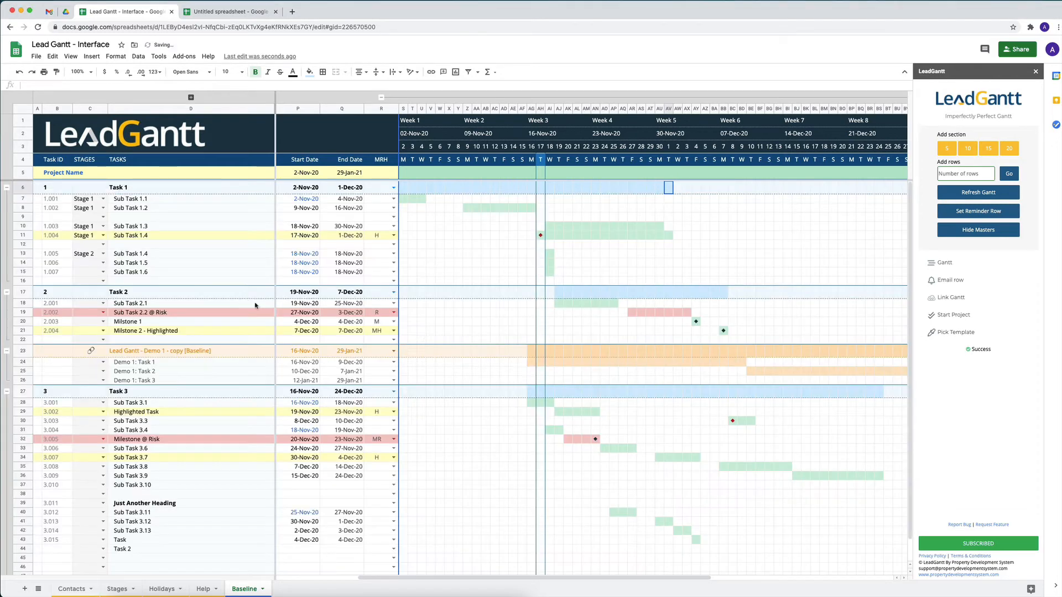
{"action": "left_click", "coordinate": [541, 161]}
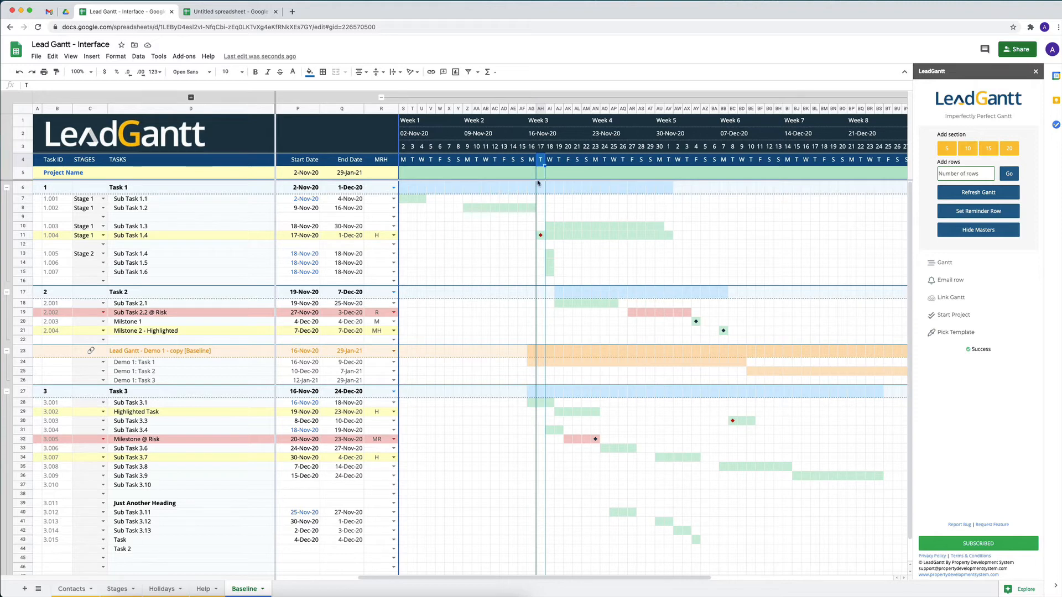
{"action": "left_click", "coordinate": [541, 237]}
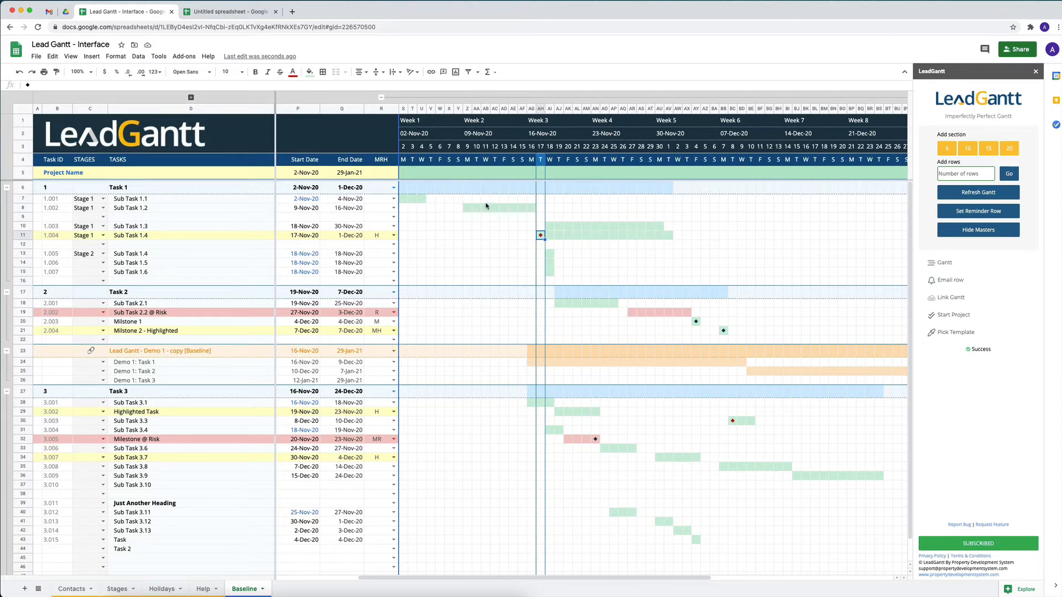
- Expand the DESCRIPTION to Date/Time column group and examine the Pred. cells of Sub Tasks 1.4 and 1.2 against rows 8 and 7
{"action": "left_click", "coordinate": [191, 98]}
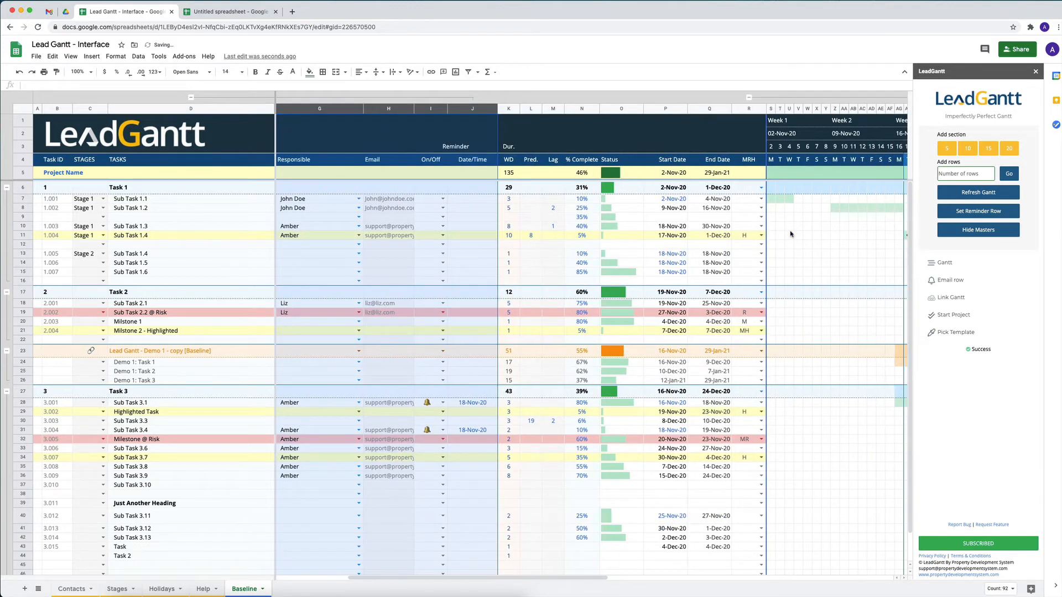
{"action": "scroll", "coordinate": [789, 234], "scroll_direction": "right", "scroll_amount": 5}
{"action": "left_click", "coordinate": [398, 236]}
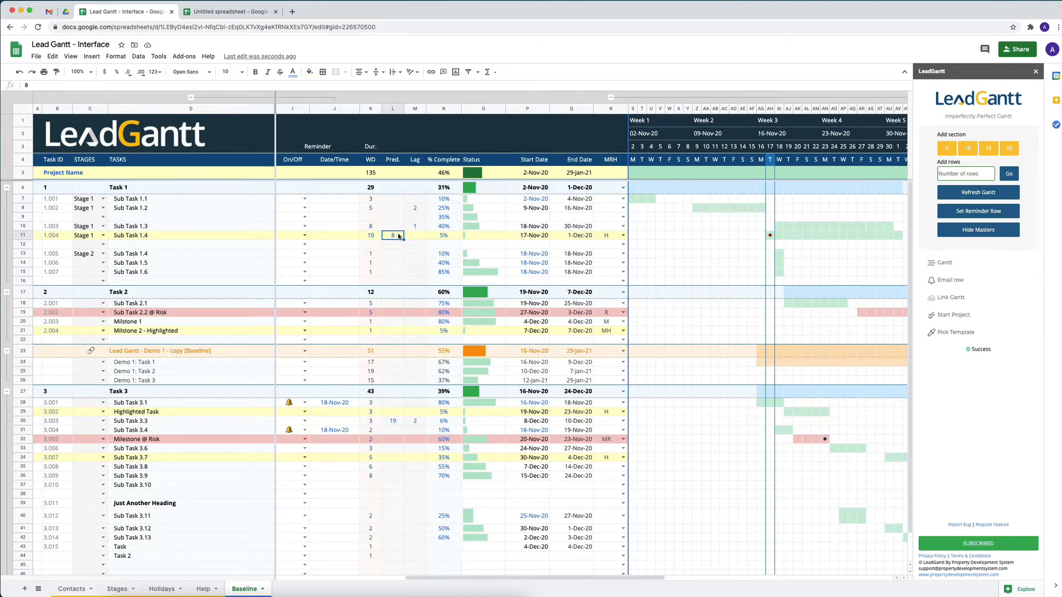
{"action": "left_click", "coordinate": [24, 208]}
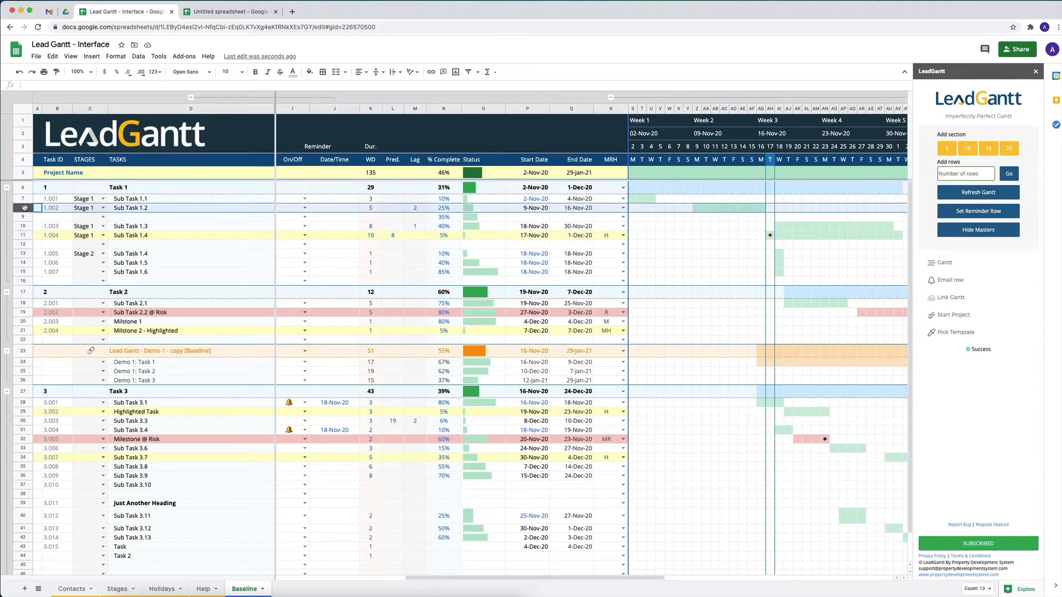
{"action": "left_click", "coordinate": [392, 210]}
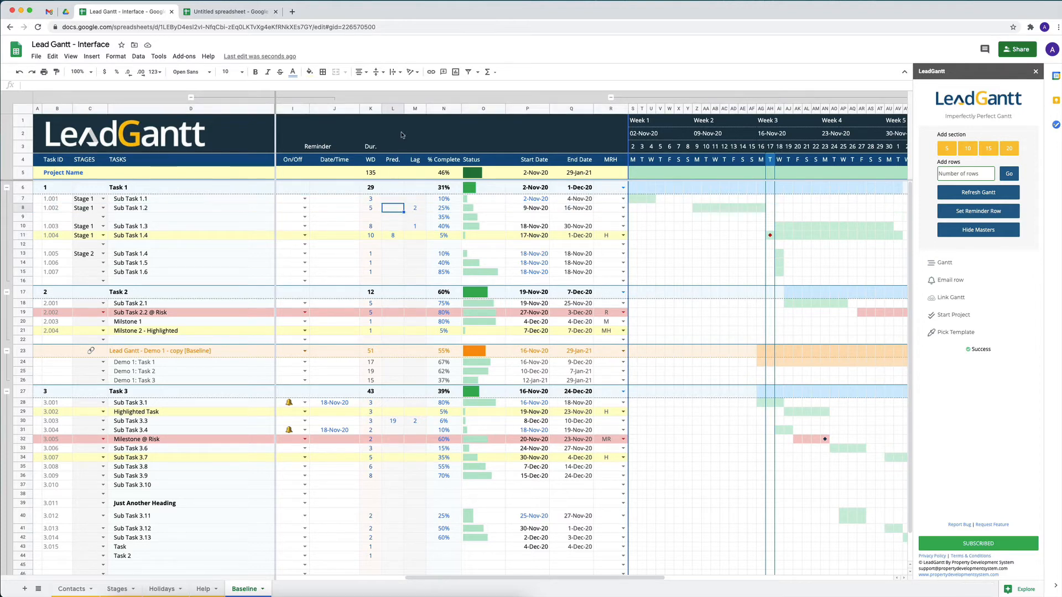
{"action": "left_click", "coordinate": [23, 199]}
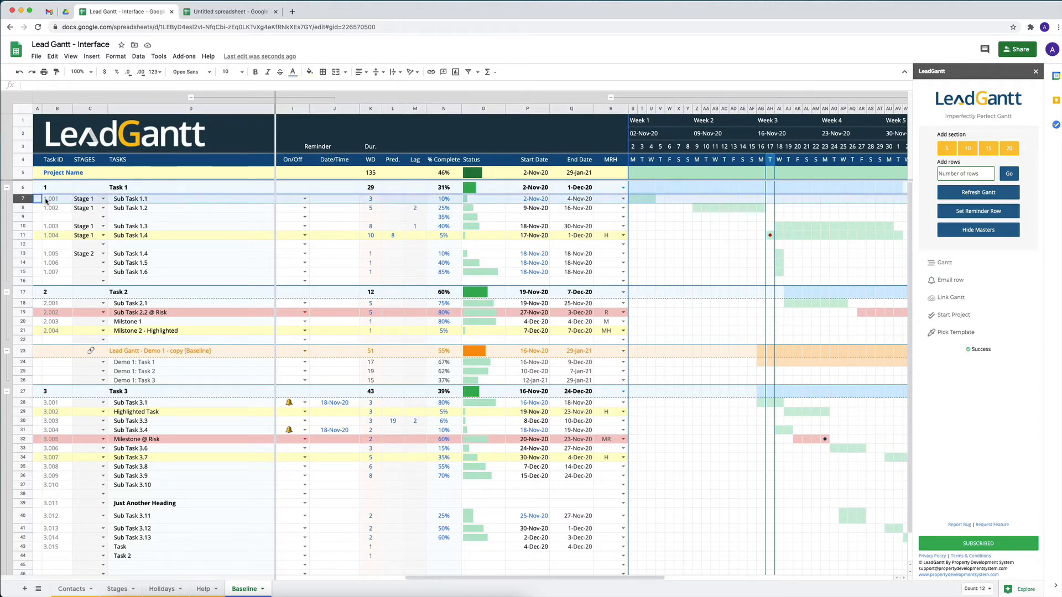
- Inspect Sub Task 1.4's Pred. cell and the Start Date calendar of Milstone 2 - Highlighted, leaving both as they are
{"action": "left_click", "coordinate": [394, 236]}
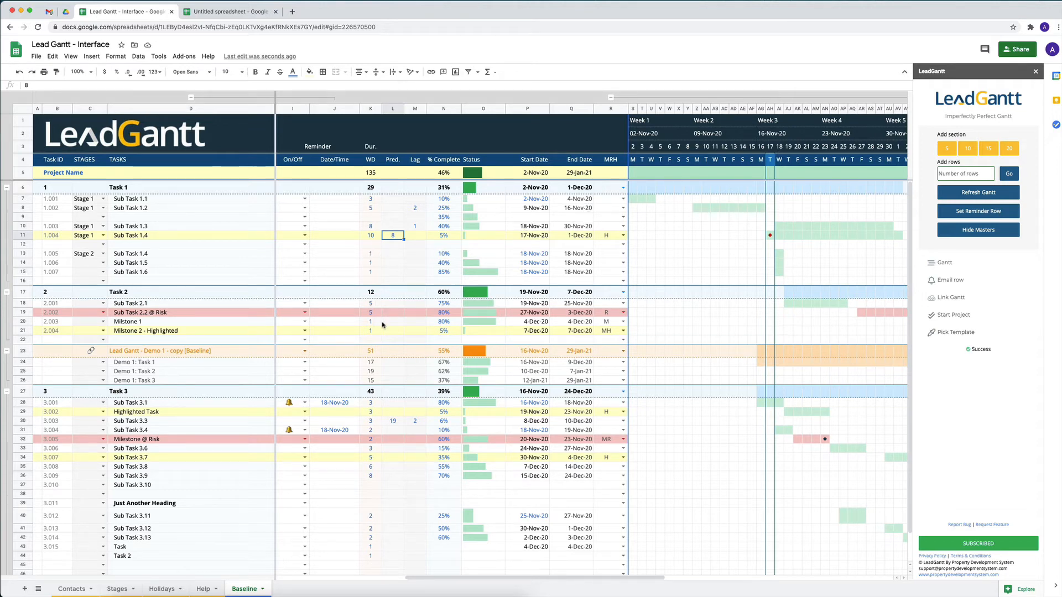
{"action": "double_click", "coordinate": [540, 332]}
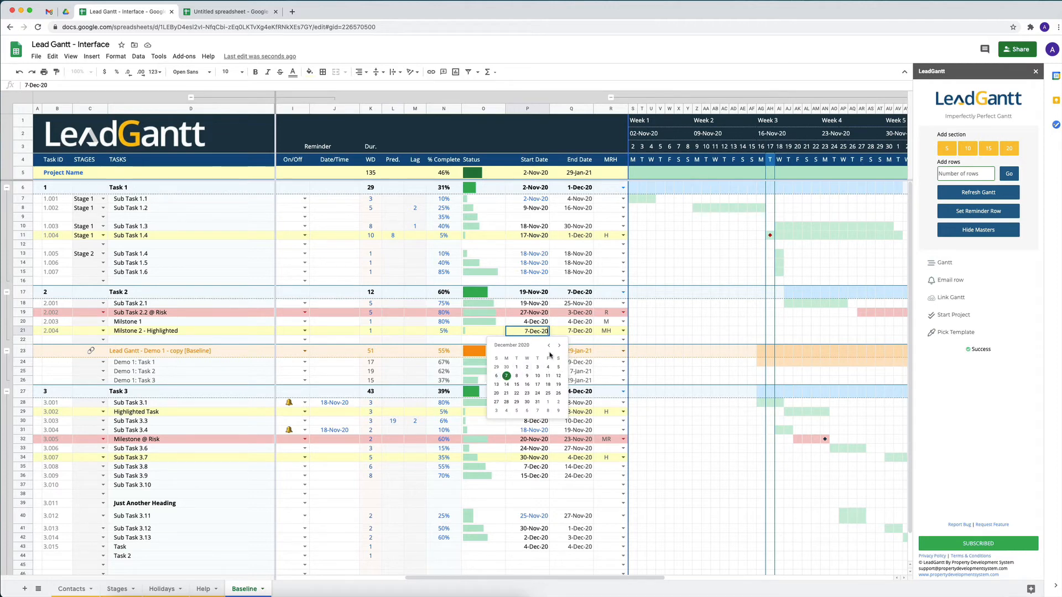
{"action": "key", "text": "Escape"}
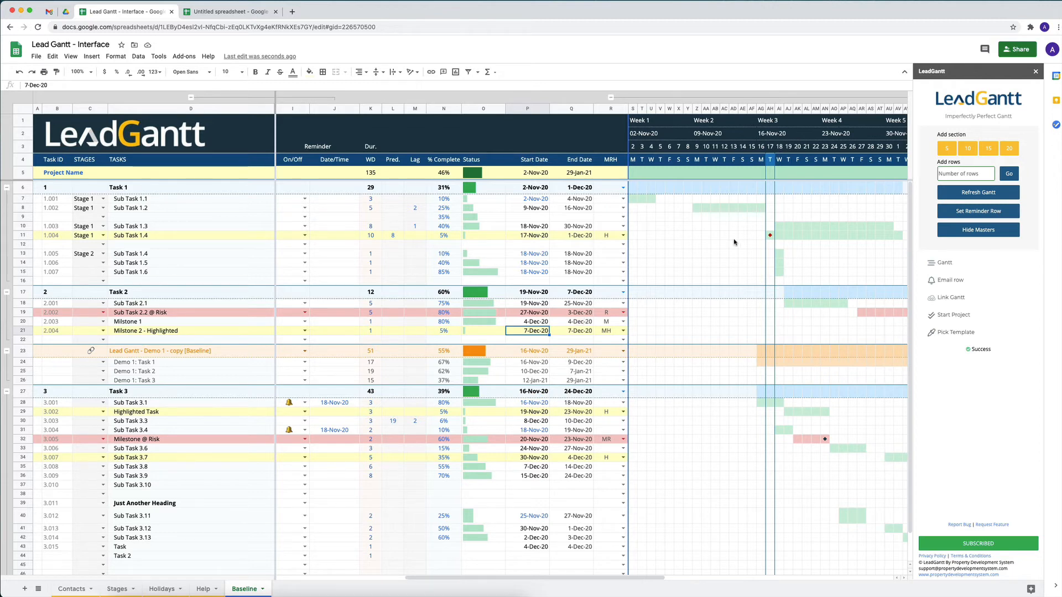
- Collapse the timeline column group and expand it again to examine the task bars and milestone diamonds
{"action": "scroll", "coordinate": [768, 238], "scroll_direction": "right", "scroll_amount": 5}
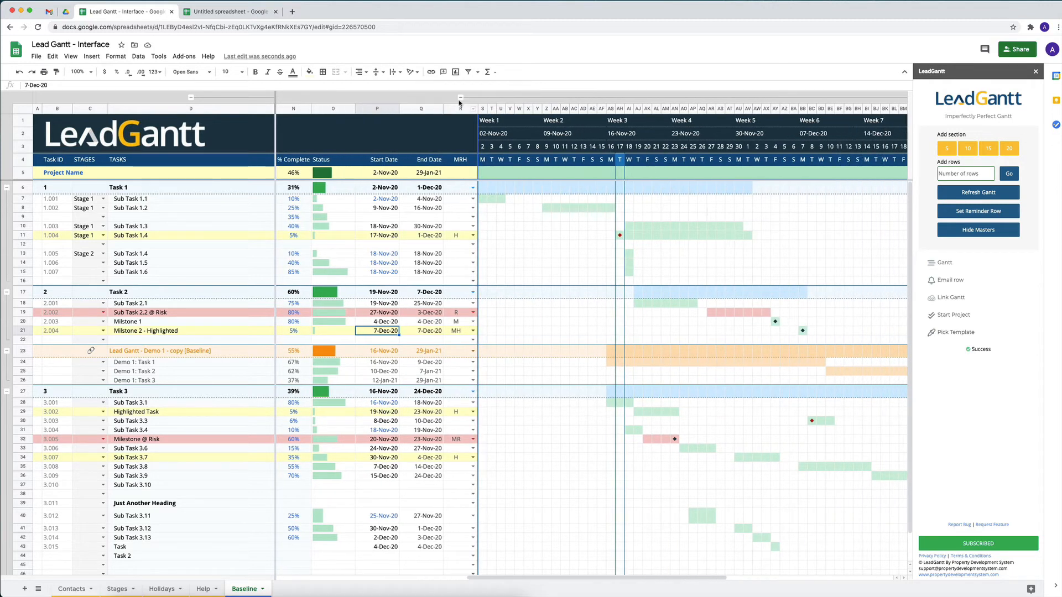
{"action": "left_click", "coordinate": [460, 97]}
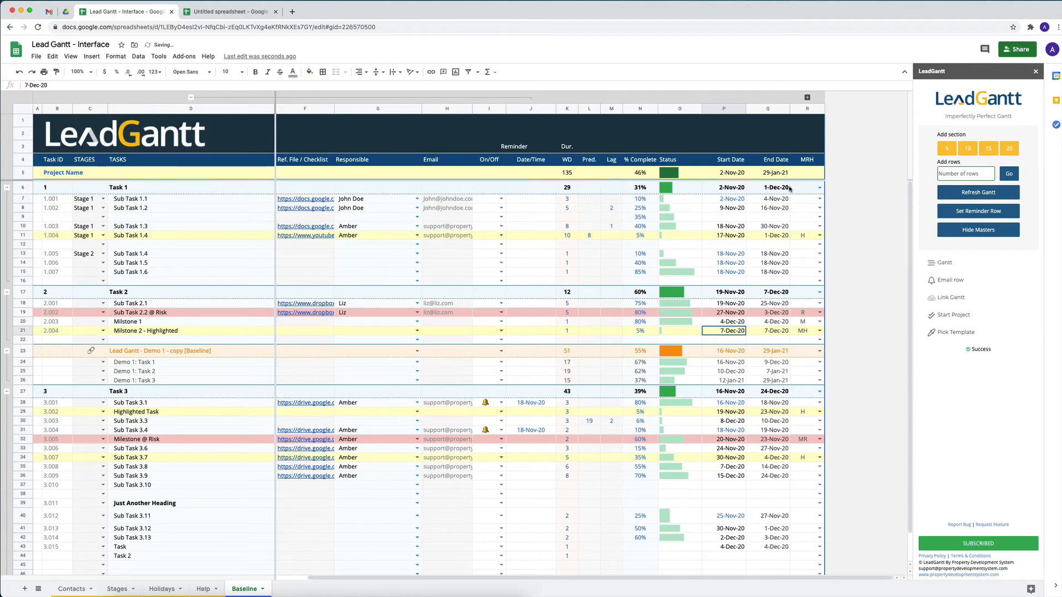
{"action": "left_click", "coordinate": [807, 98]}
{"action": "scroll", "coordinate": [723, 226], "scroll_direction": "right", "scroll_amount": 6}
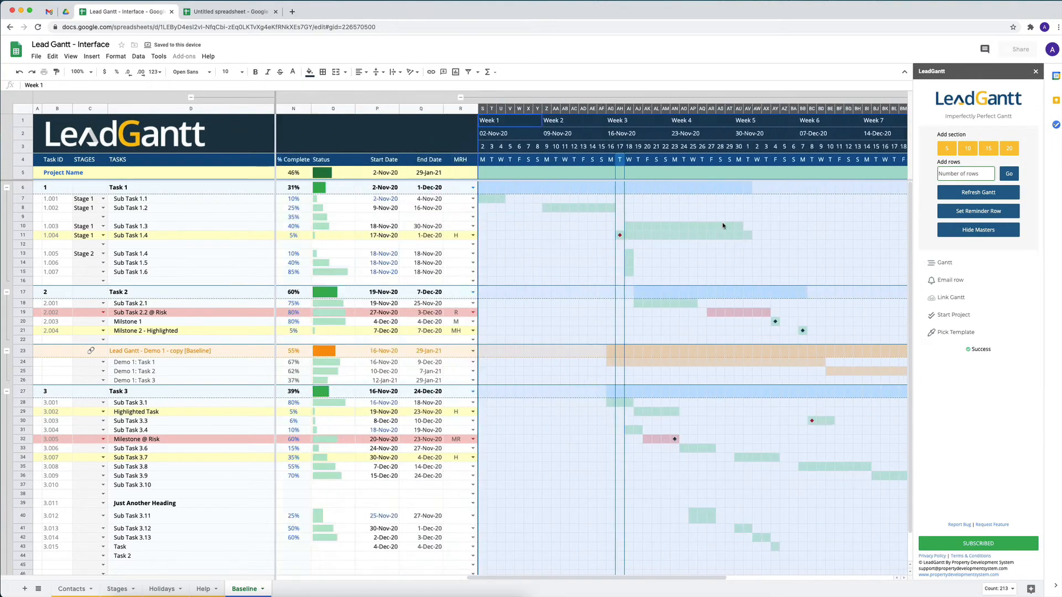
- Refresh the Gantt from the LeadGantt add-on to update the Baseline sheet's schedule
{"action": "scroll", "coordinate": [723, 226], "scroll_direction": "left", "scroll_amount": 6}
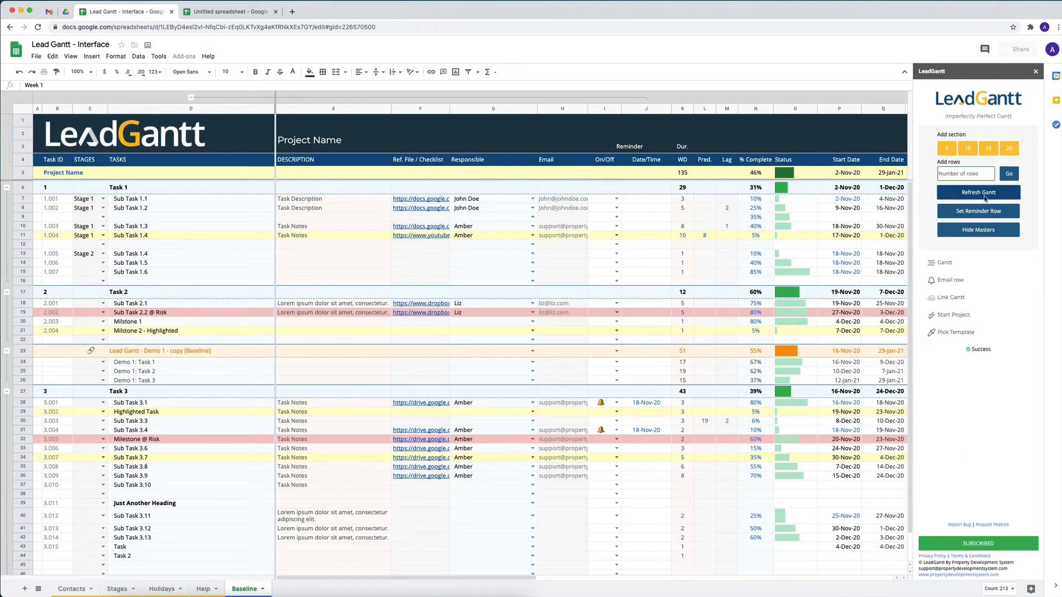
{"action": "scroll", "coordinate": [722, 248], "scroll_direction": "right", "scroll_amount": 3}
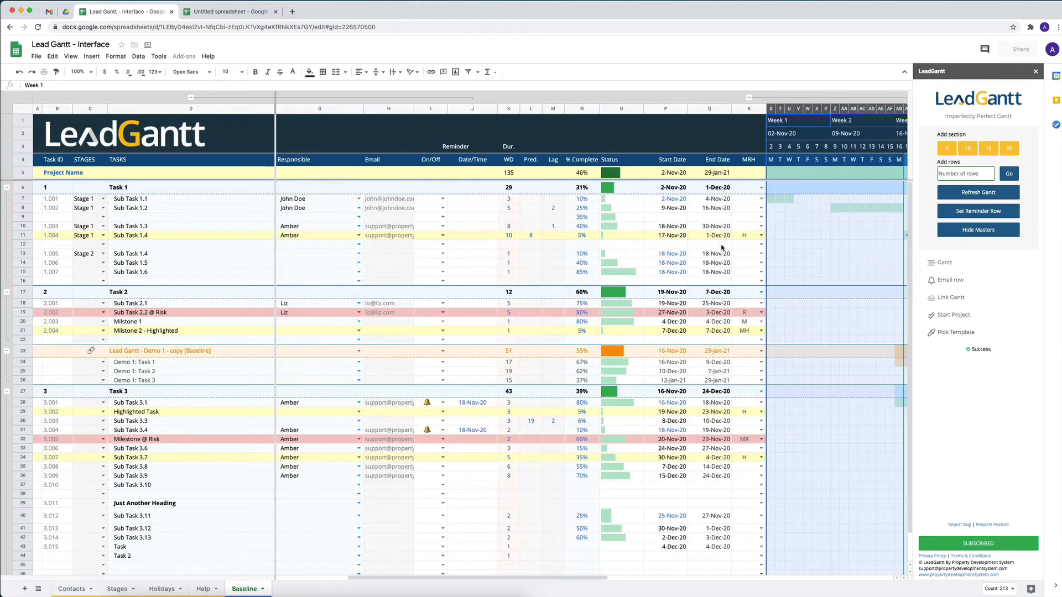
{"action": "scroll", "coordinate": [426, 252], "scroll_direction": "down", "scroll_amount": 1}
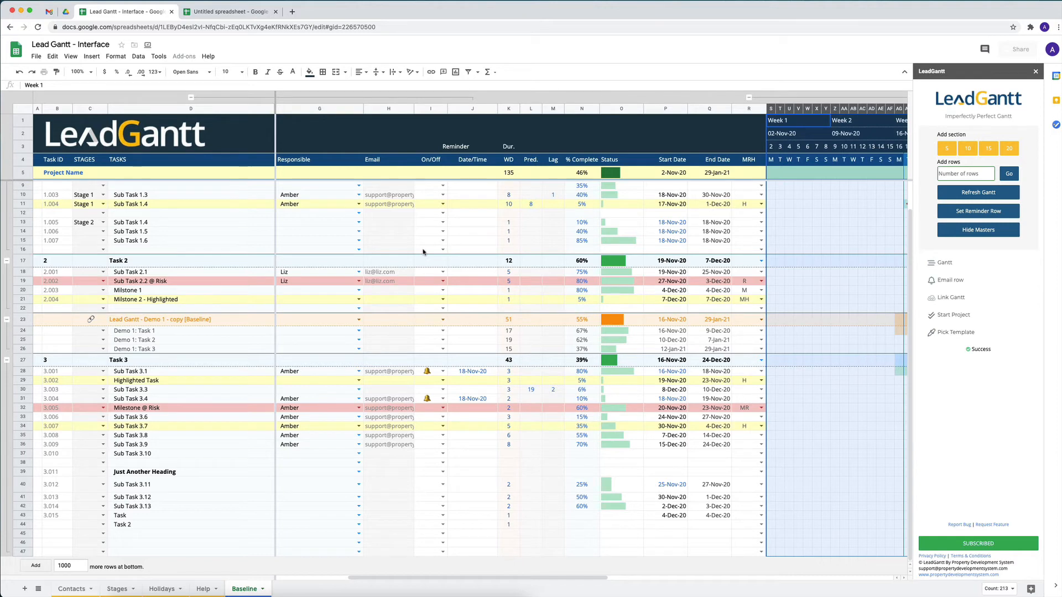
{"action": "left_click", "coordinate": [978, 192]}
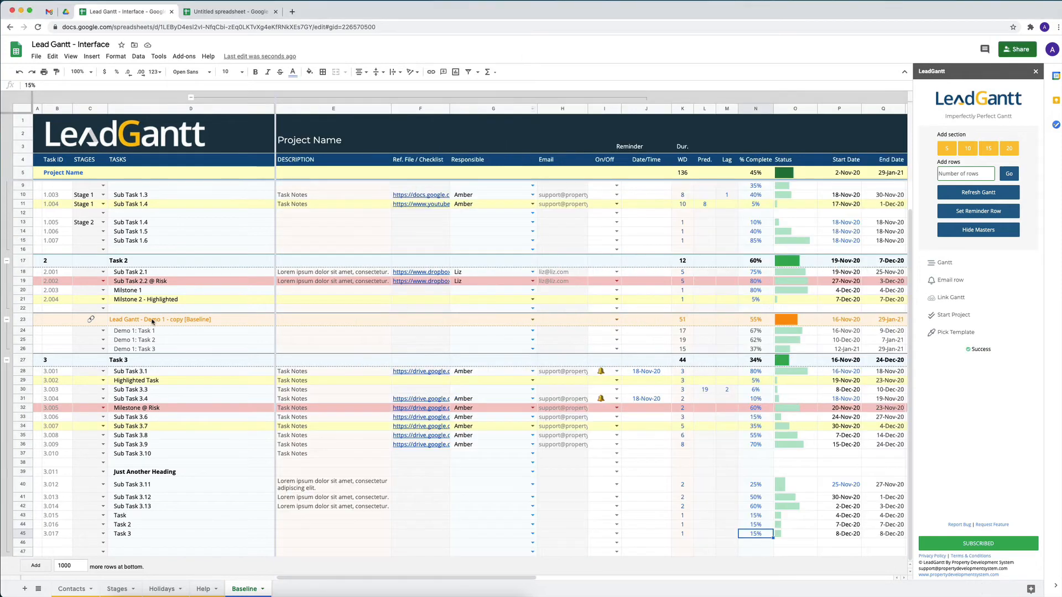
- Open the linked Lead Gantt - Demo 1 - copy project from its heading row and compare its tasks with the linked rows
{"action": "left_click", "coordinate": [153, 321]}
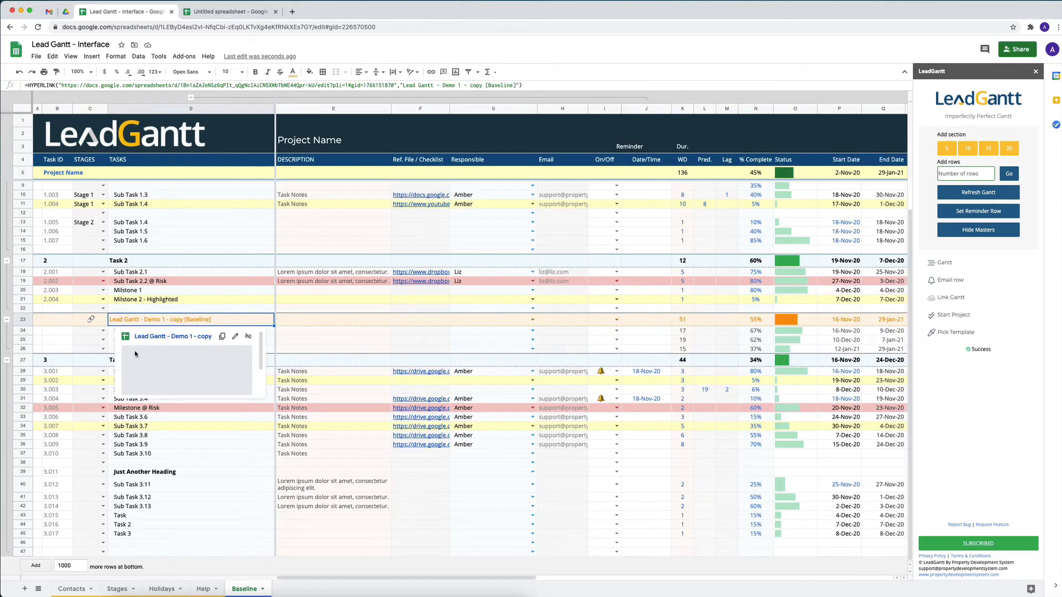
{"action": "left_click", "coordinate": [348, 339]}
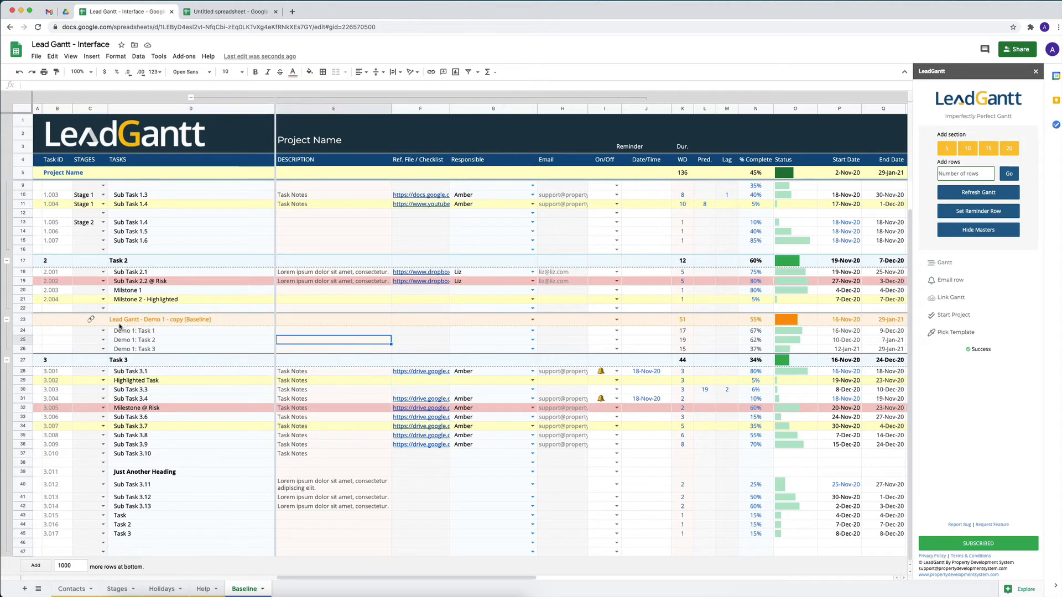
{"action": "left_click", "coordinate": [173, 323]}
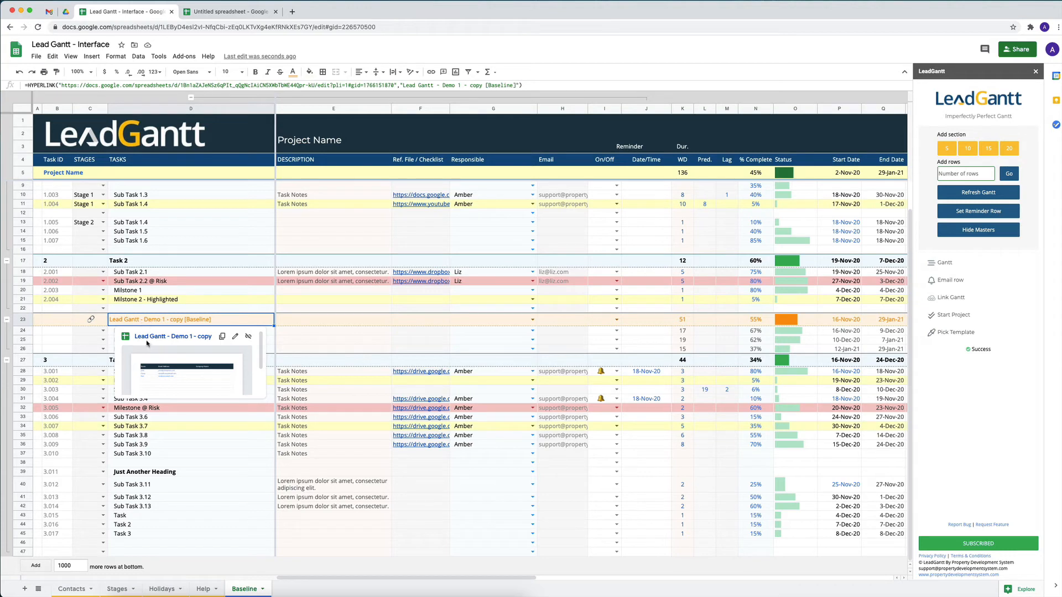
{"action": "left_click", "coordinate": [159, 338]}
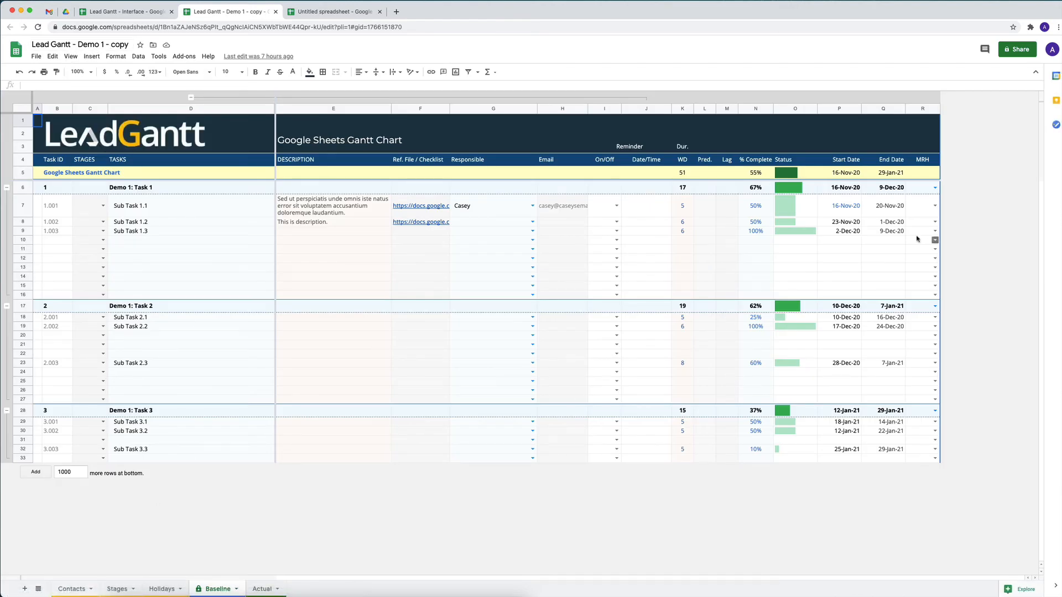
{"action": "left_click", "coordinate": [124, 12]}
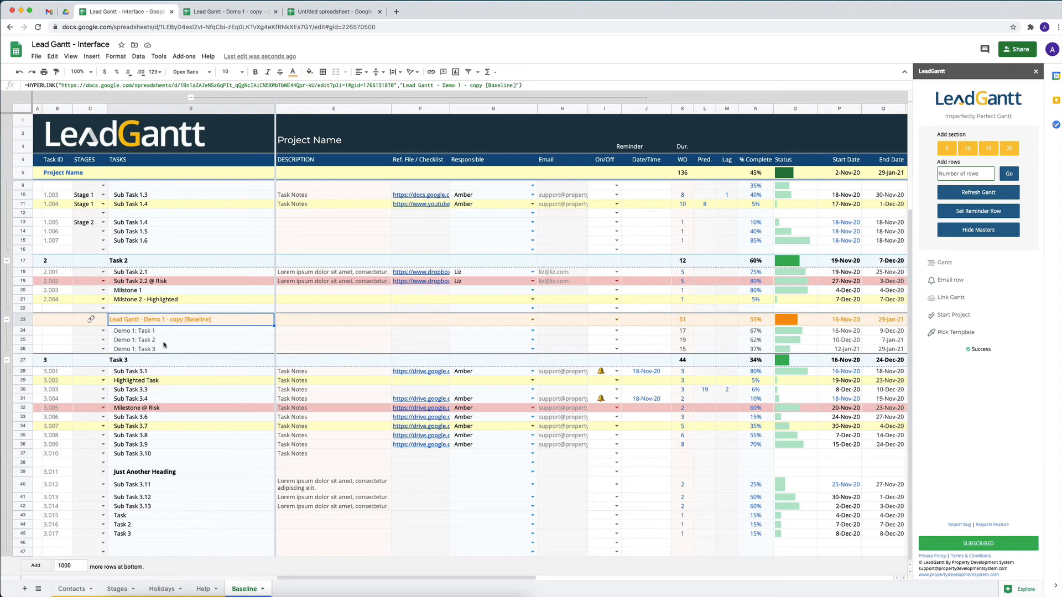
{"action": "left_click", "coordinate": [210, 12]}
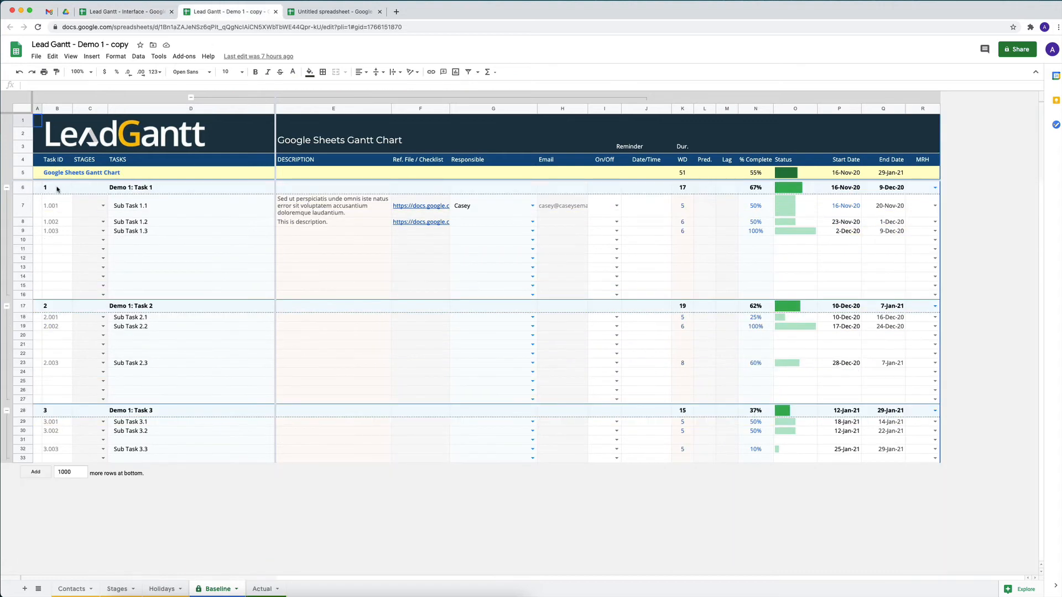
- Highlight Demo 1: Task 1 and its sub tasks, and try to collapse their row group on the protected Baseline sheet
{"action": "left_click", "coordinate": [25, 188]}
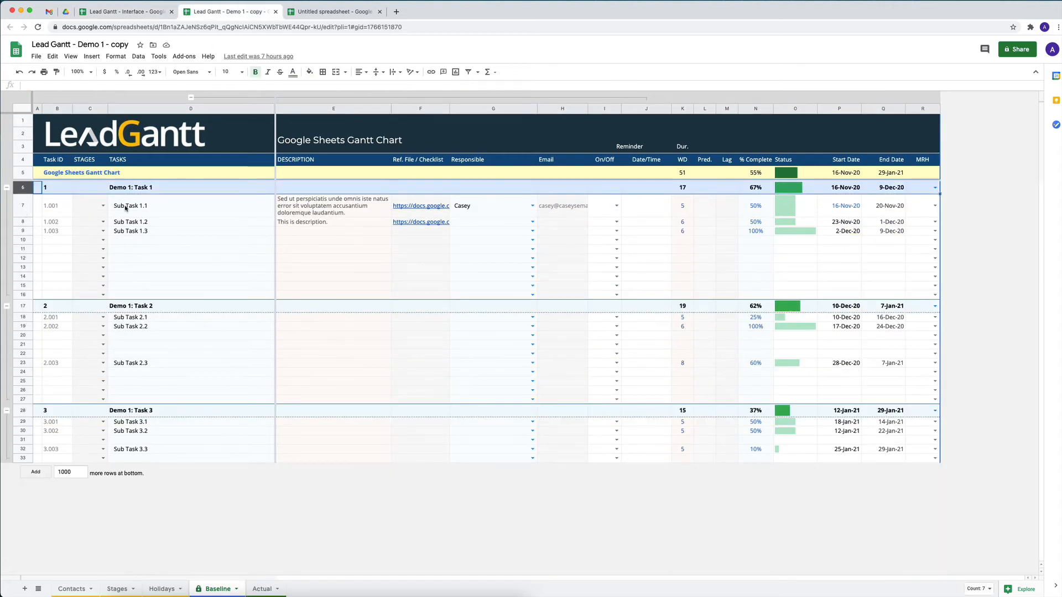
{"action": "left_click_drag", "start_coordinate": [141, 209], "coordinate": [140, 286]}
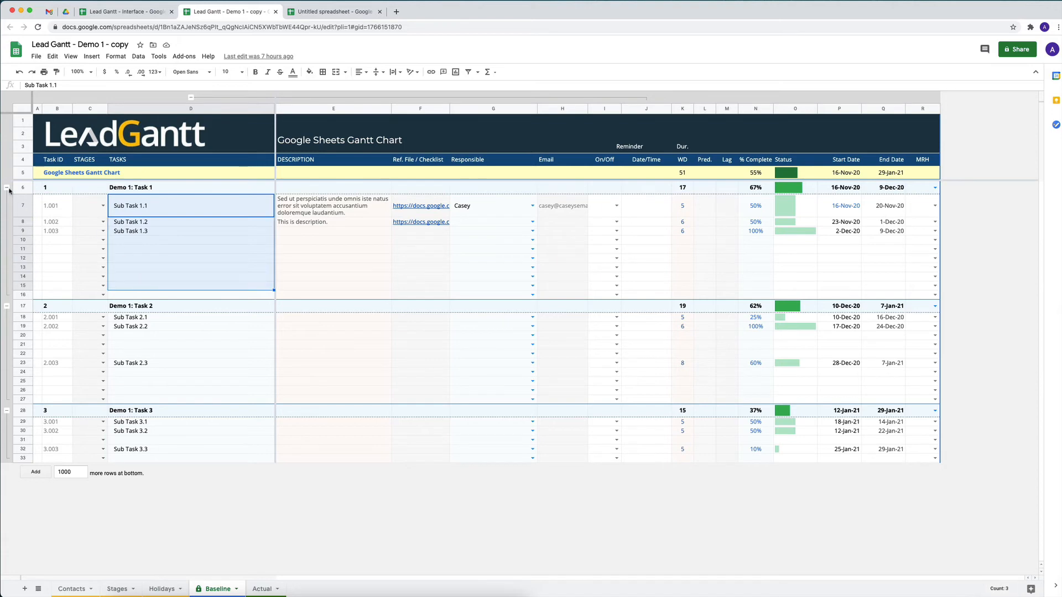
{"action": "left_click", "coordinate": [8, 188]}
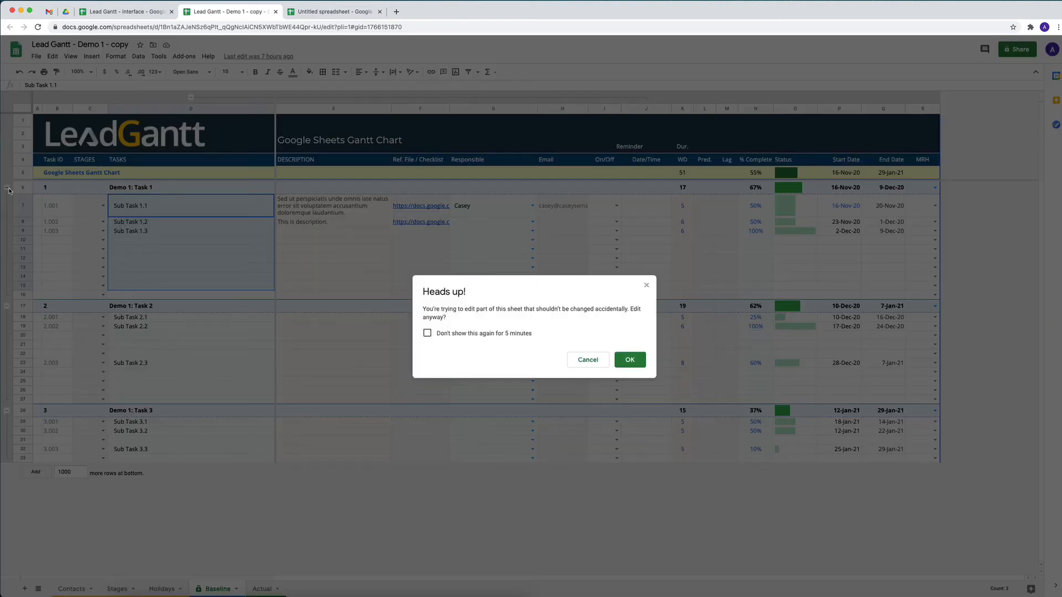
{"action": "left_click", "coordinate": [588, 360]}
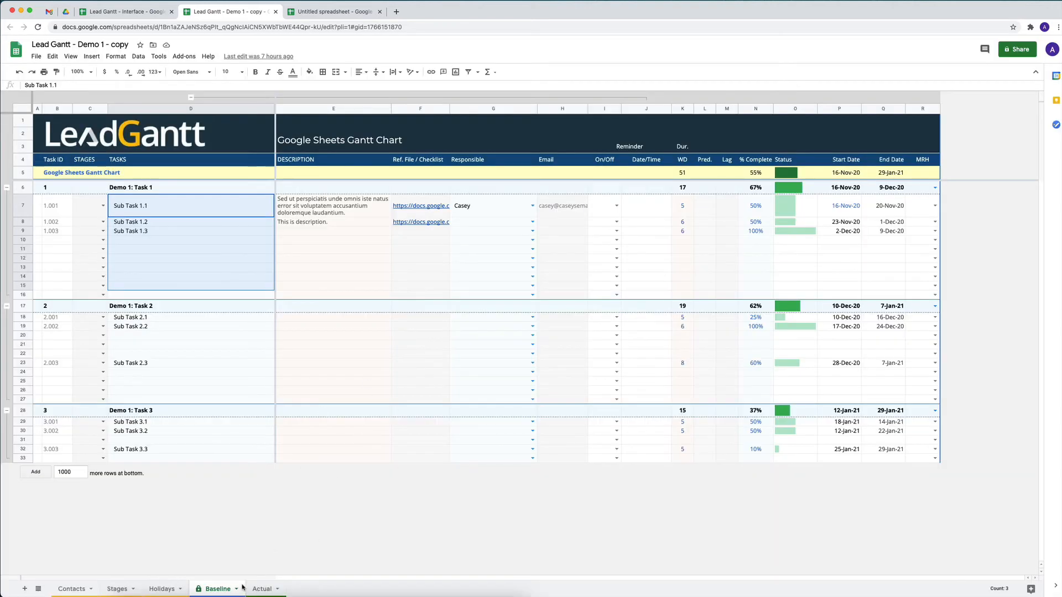
- On the demo project's Actual sheet, collapse all three task row groups and expand Demo 1: Task 1 again
{"action": "mouse_move", "coordinate": [208, 576]}
{"action": "left_click", "coordinate": [262, 589]}
{"action": "left_click", "coordinate": [7, 188]}
{"action": "left_click", "coordinate": [6, 200]}
{"action": "left_click", "coordinate": [6, 213]}
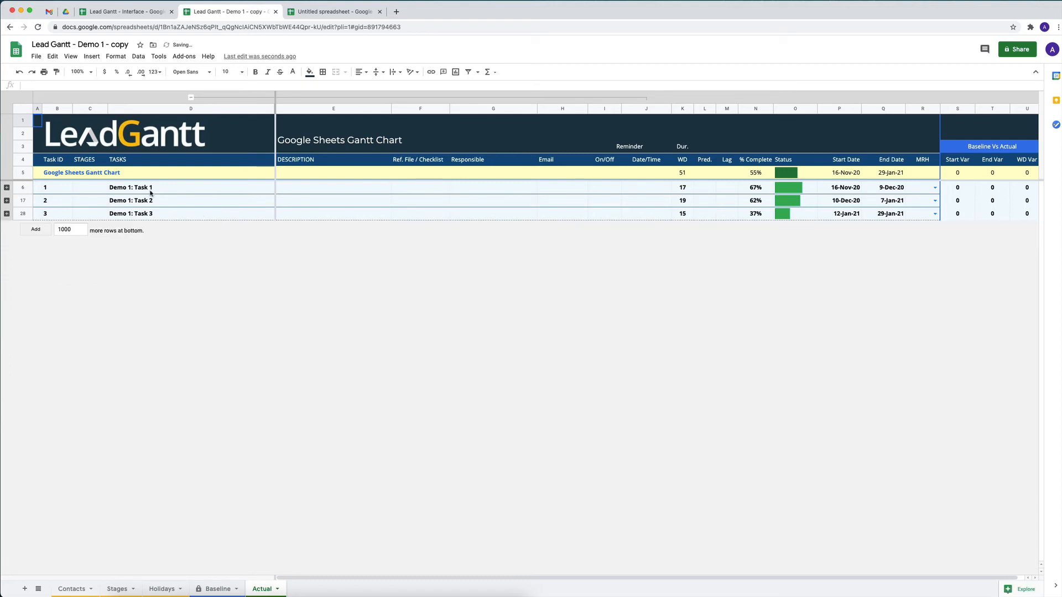
{"action": "left_click", "coordinate": [7, 188]}
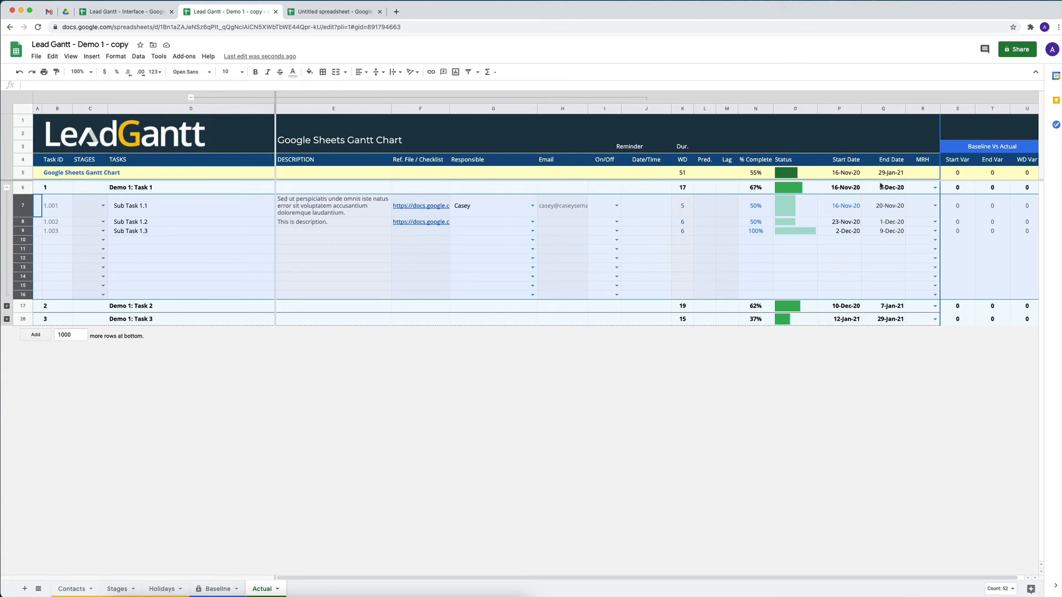
- Return to the Lead Gantt - Interface spreadsheet and inspect the link preview of the Lead Gantt - Demo 1 - copy heading
{"action": "left_click", "coordinate": [145, 14]}
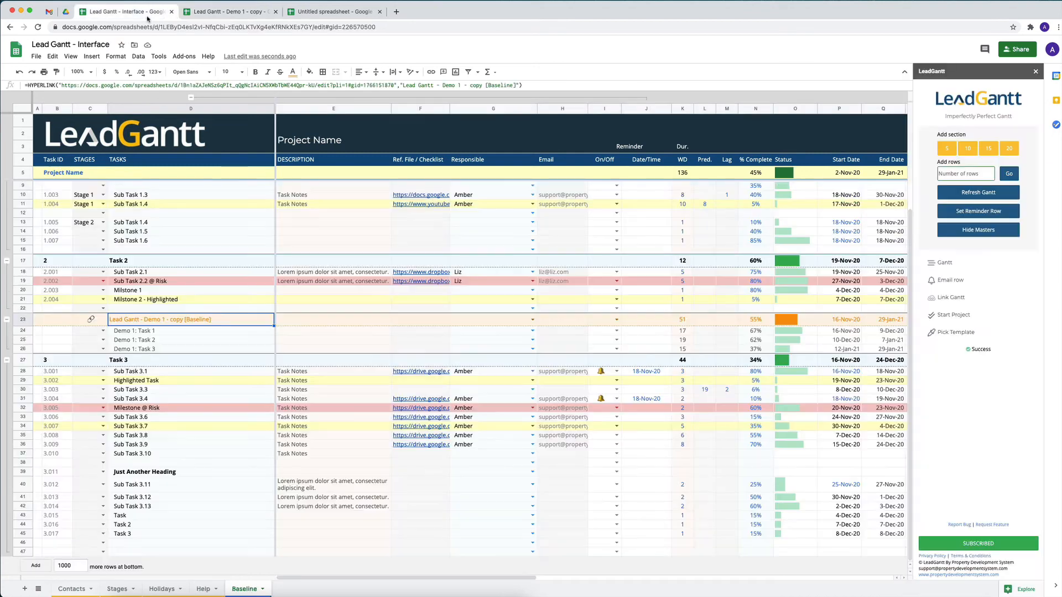
{"action": "scroll", "coordinate": [760, 329], "scroll_direction": "right", "scroll_amount": 5}
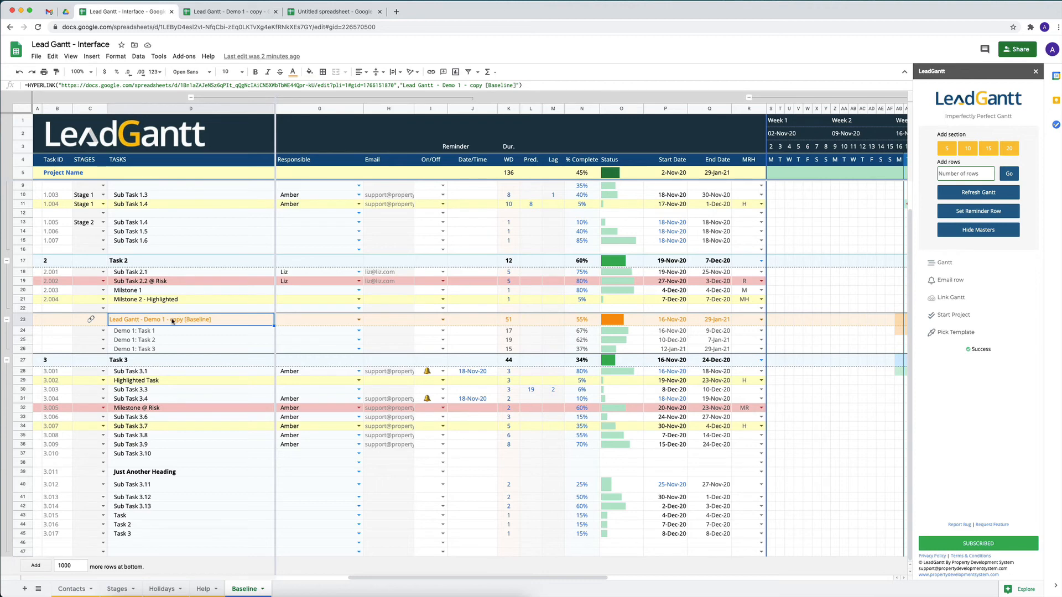
{"action": "mouse_move", "coordinate": [174, 321]}
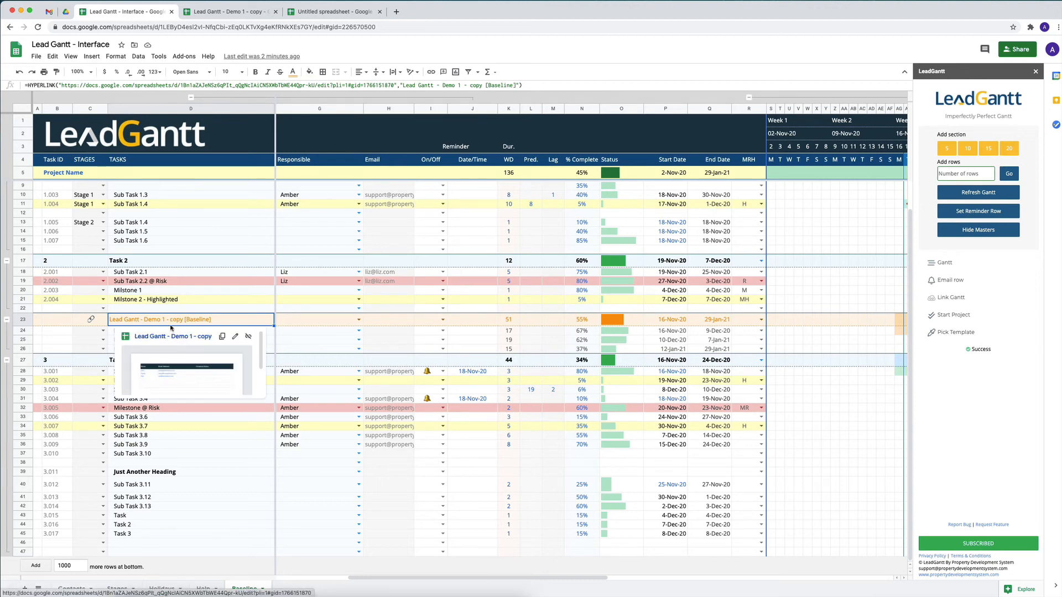
{"action": "left_click", "coordinate": [353, 326]}
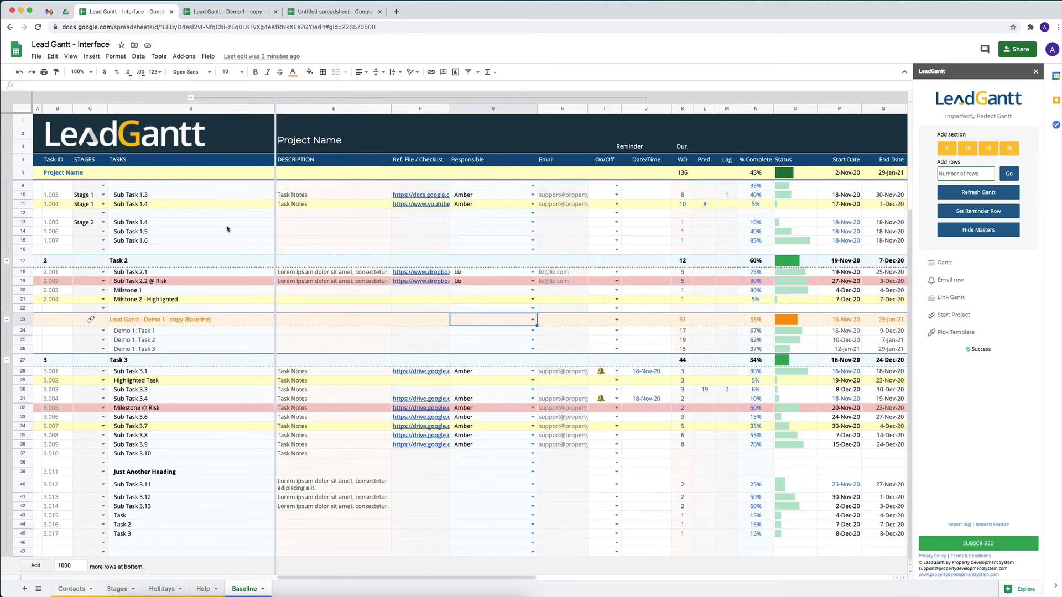
- Examine the Sub Task 3.1 row, highlighting its cells from Task ID through WD and checking its Responsible and DESCRIPTION entries
{"action": "left_click", "coordinate": [486, 373]}
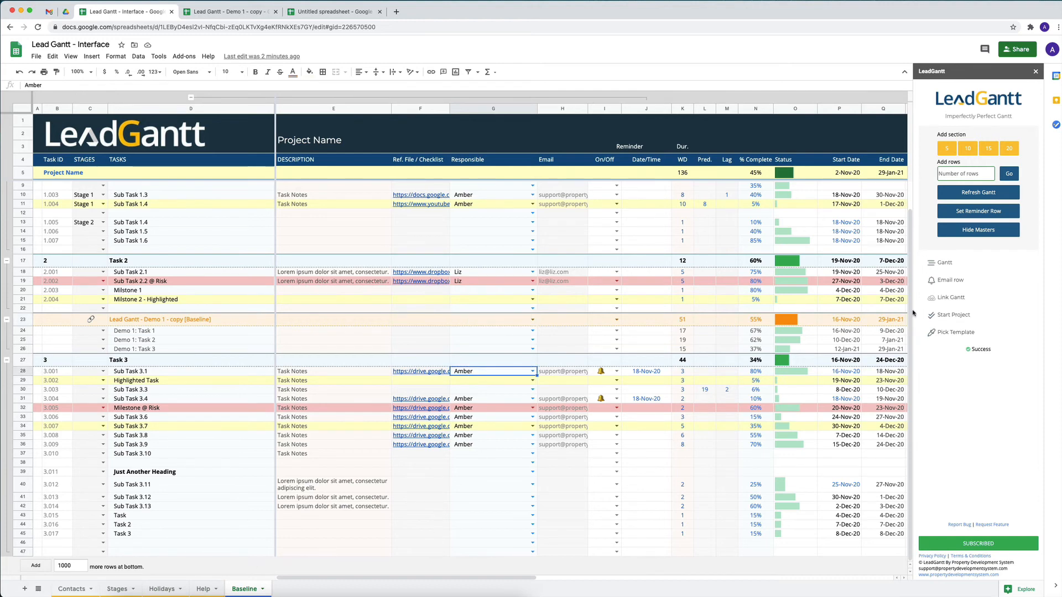
{"action": "left_click", "coordinate": [156, 371]}
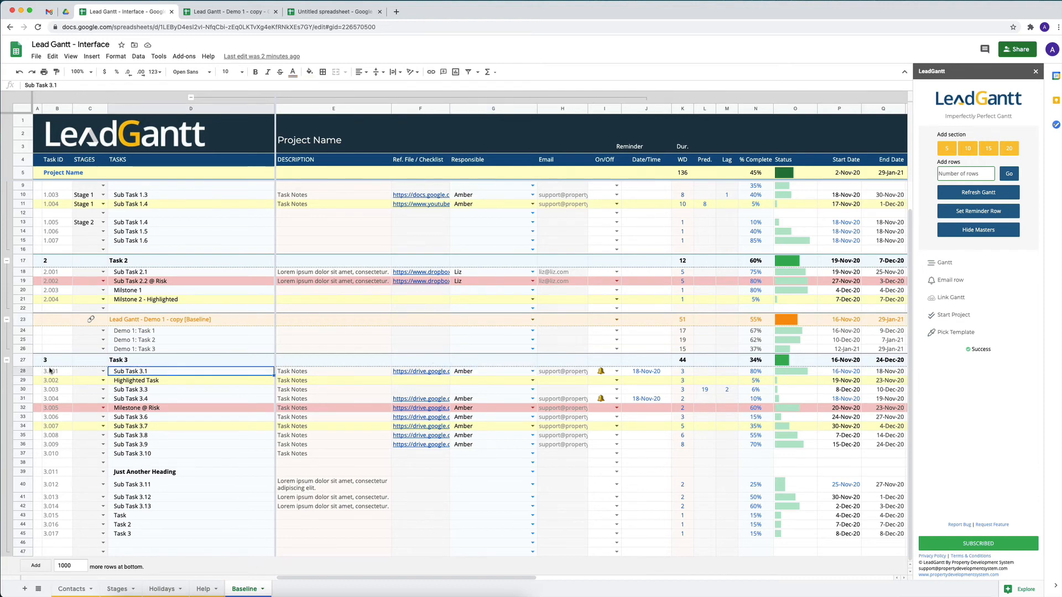
{"action": "left_click", "coordinate": [51, 373]}
{"action": "key", "text": "shift+Right"}
{"action": "key", "text": "shift+Right"}
{"action": "key", "text": "shift+Right"}
{"action": "key", "text": "shift+Right"}
{"action": "key", "text": "shift+Right"}
{"action": "key", "text": "shift+Right"}
{"action": "key", "text": "shift+Right"}
{"action": "key", "text": "shift+Right"}
{"action": "key", "text": "shift+Right"}
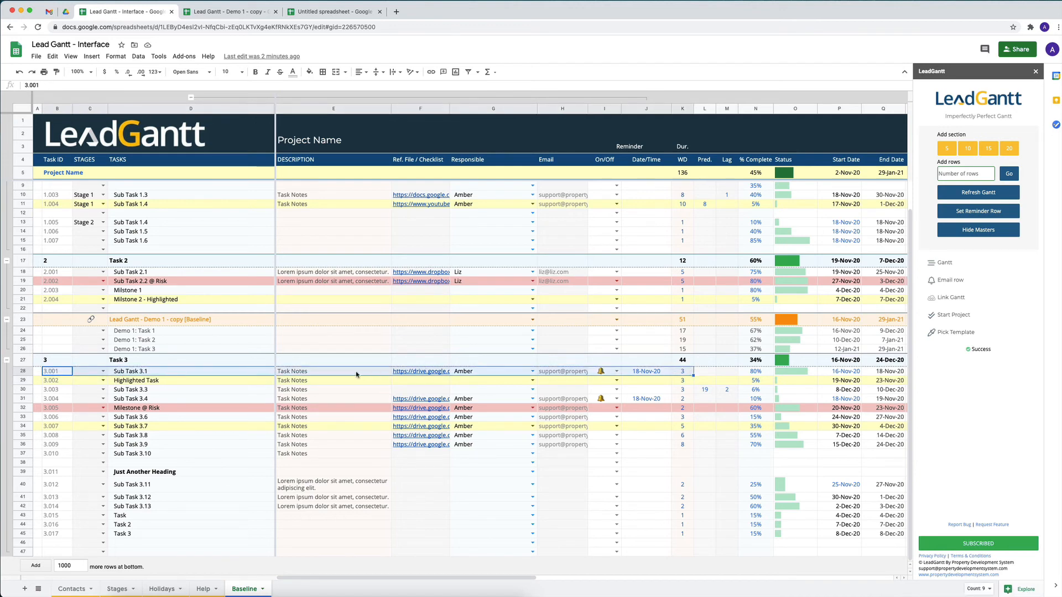
{"action": "left_click", "coordinate": [357, 373]}
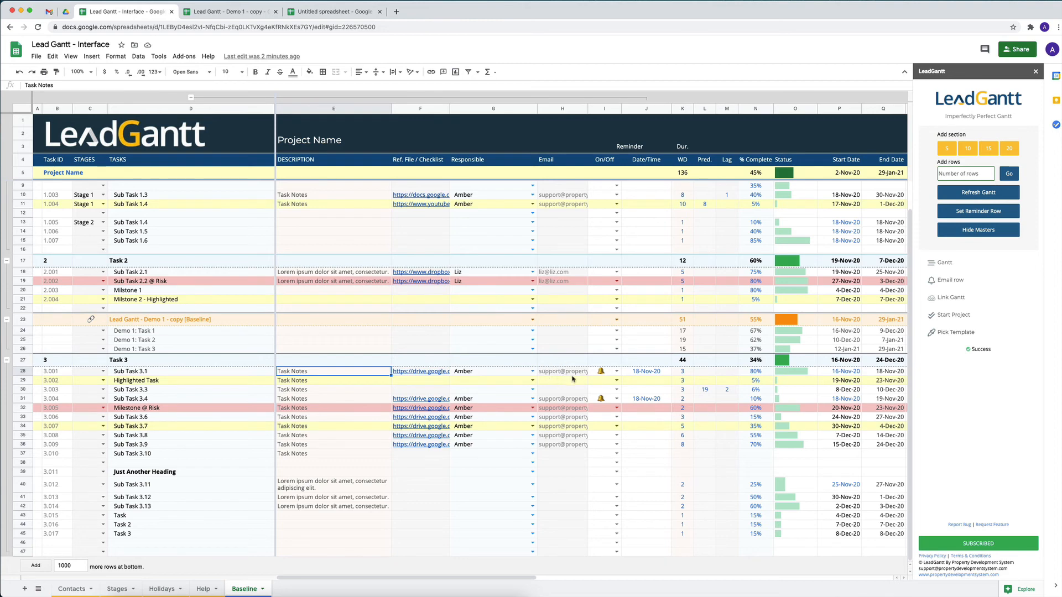
- Open the add-on's bug report form, choose Lead Gantt as the add-on used, and review the remaining questions
{"action": "scroll", "coordinate": [577, 378], "scroll_direction": "right", "scroll_amount": 3}
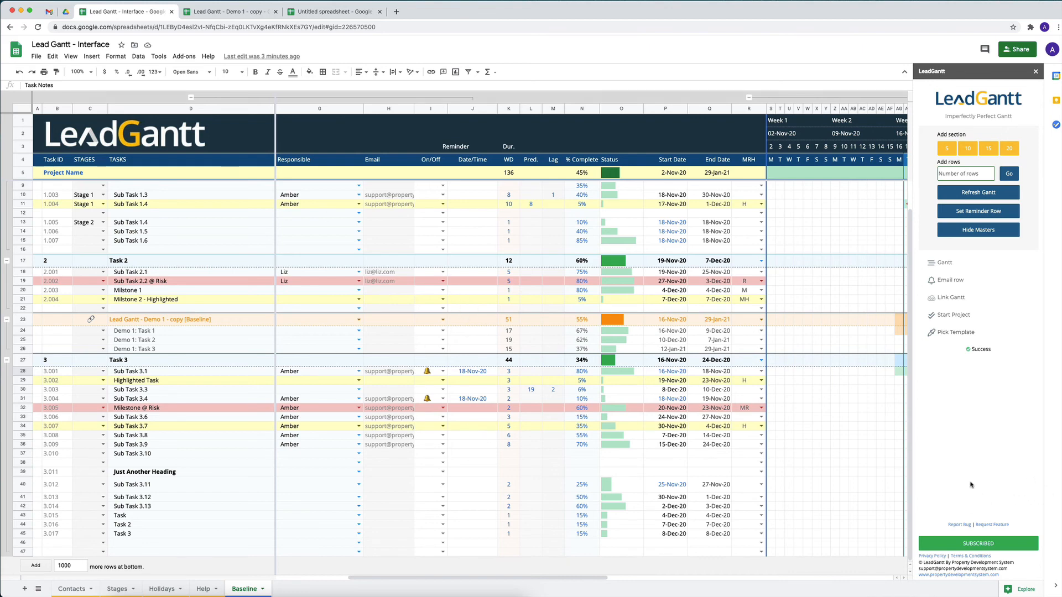
{"action": "left_click", "coordinate": [959, 526]}
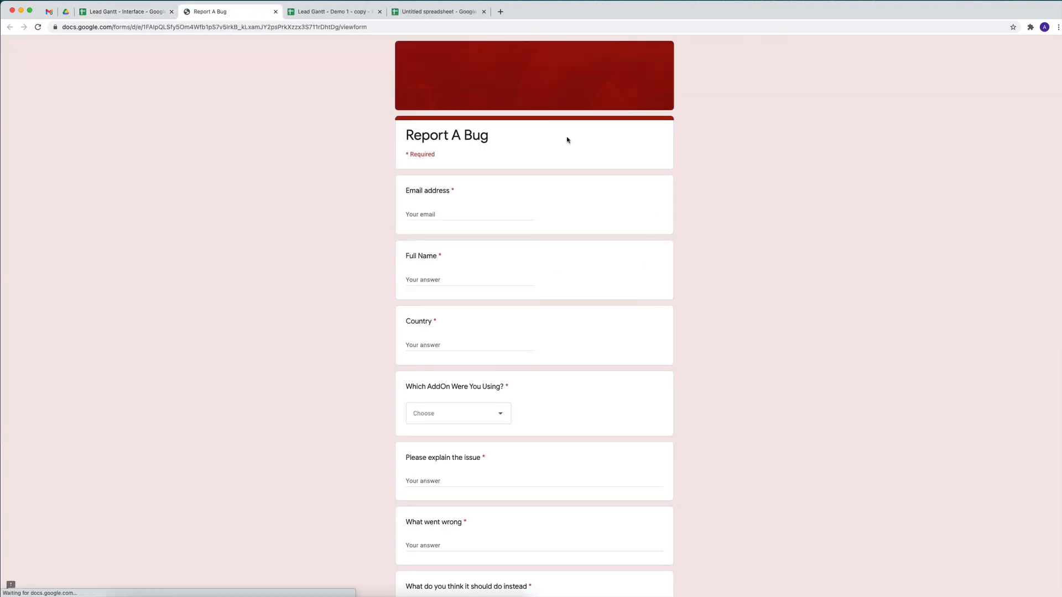
{"action": "left_click", "coordinate": [494, 414]}
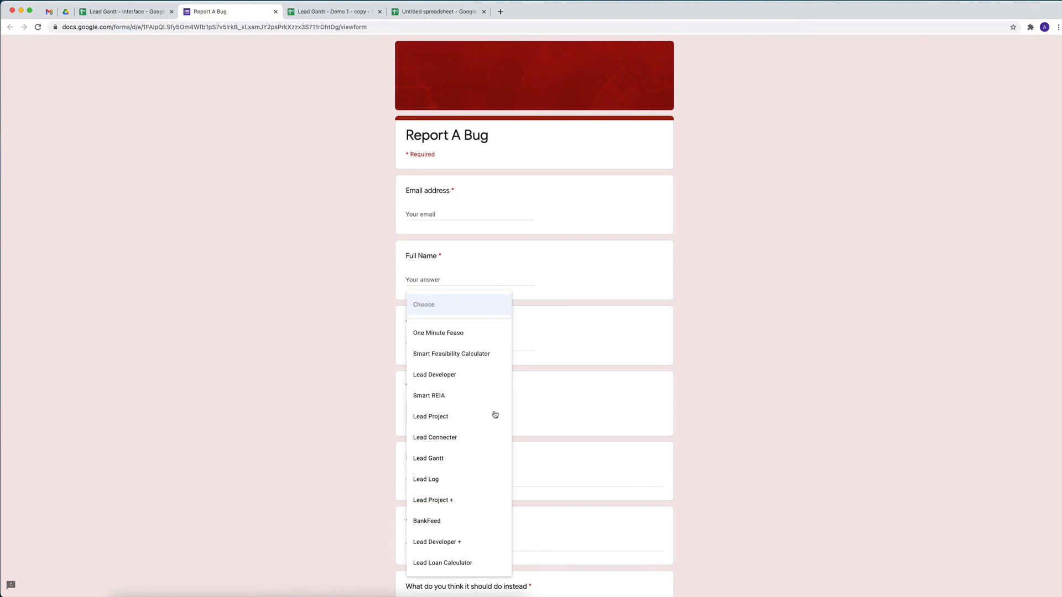
{"action": "left_click", "coordinate": [426, 459]}
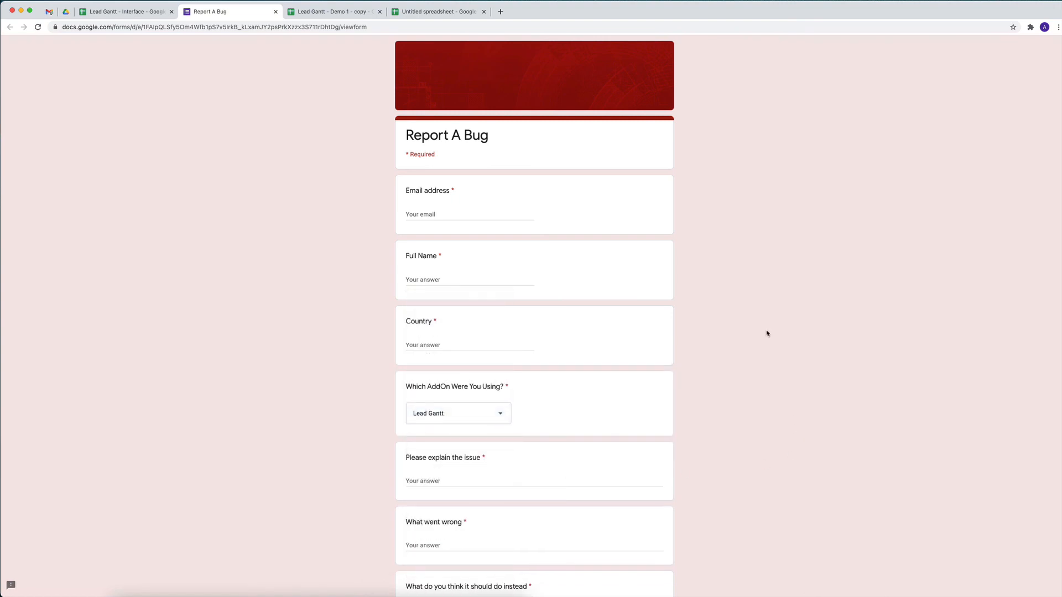
{"action": "scroll", "coordinate": [490, 296], "scroll_direction": "down", "scroll_amount": 5}
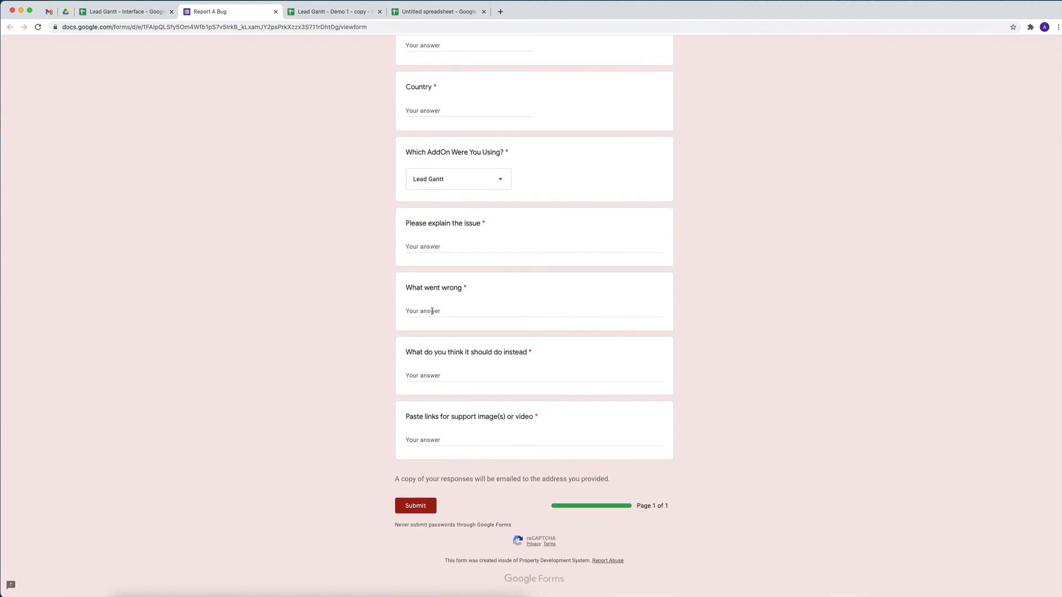
- Inspect the bug report form's answer fields for what went wrong, what it should do instead, and support image or video links
{"action": "left_click", "coordinate": [484, 313]}
{"action": "left_click", "coordinate": [458, 376]}
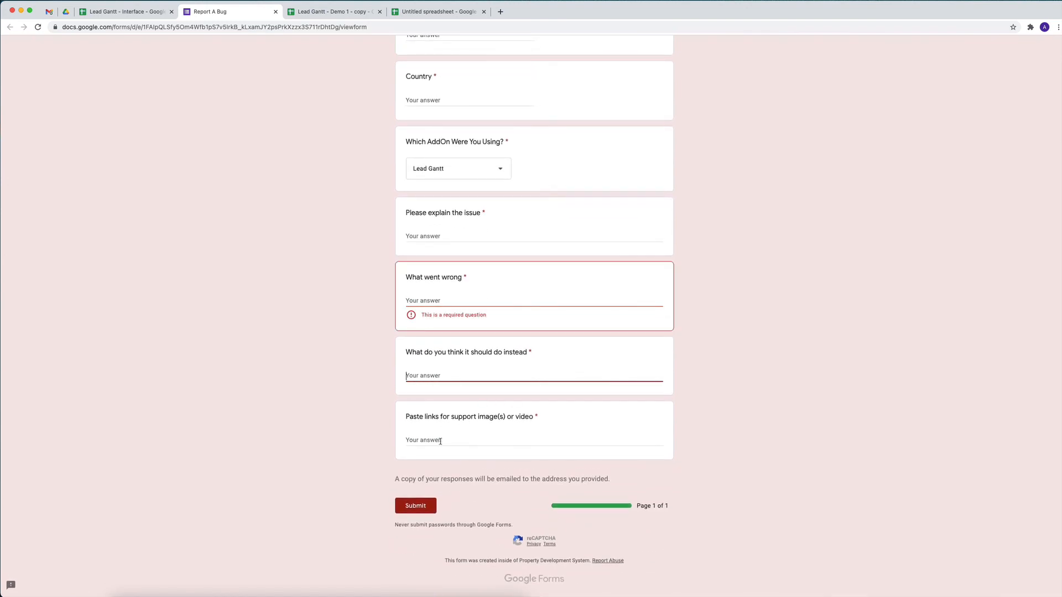
{"action": "left_click", "coordinate": [411, 440]}
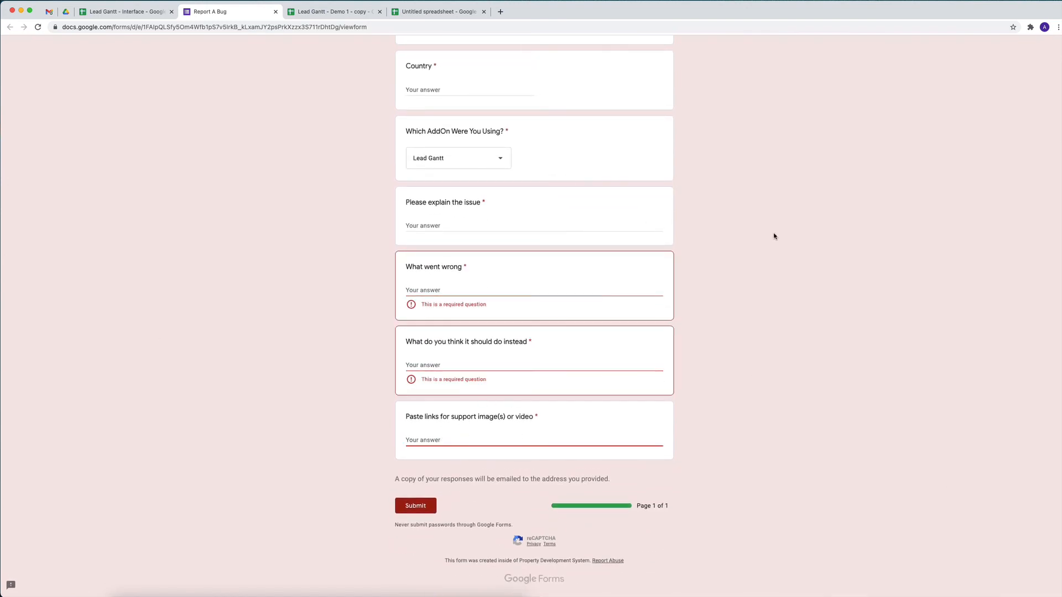
- Open the add-on's feature request form from the Lead Gantt - Interface spreadsheet and choose Lead Gantt as the add-on for the new feature
{"action": "left_click", "coordinate": [101, 19]}
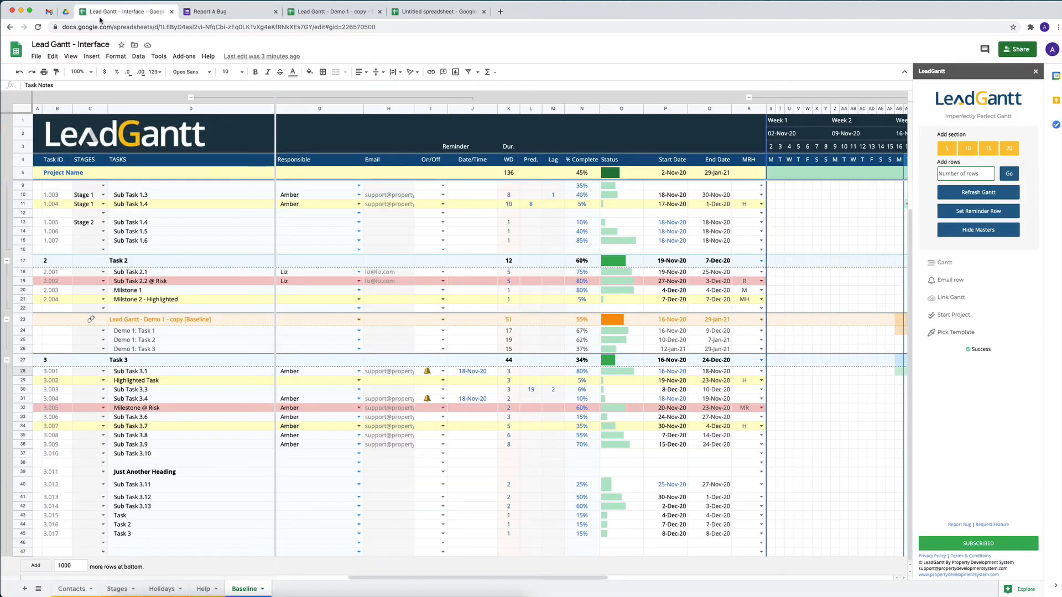
{"action": "left_click", "coordinate": [994, 525]}
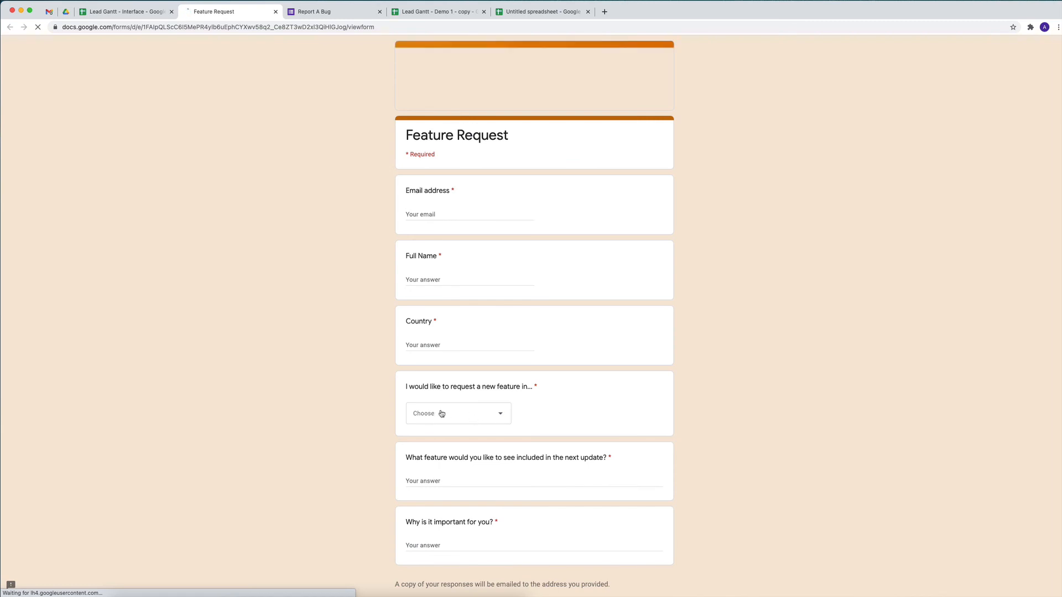
{"action": "left_click", "coordinate": [456, 413]}
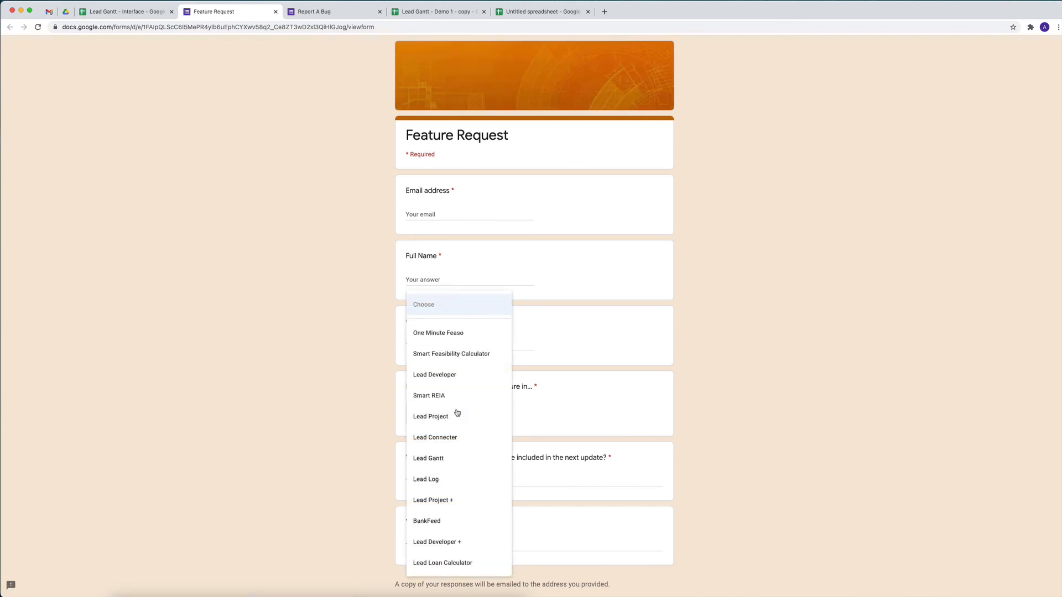
{"action": "left_click", "coordinate": [485, 463]}
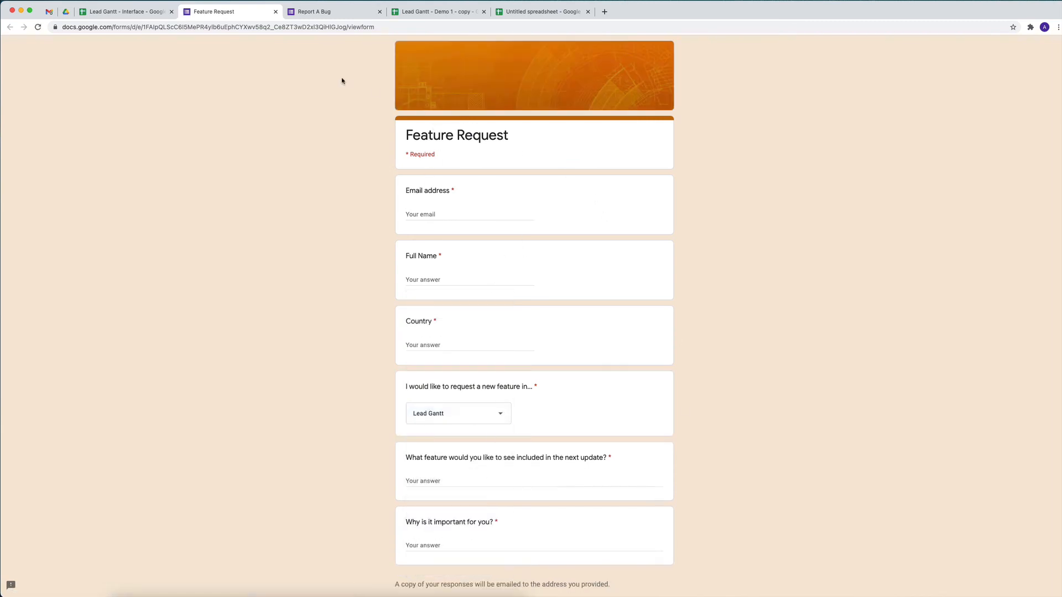
- Close the Feature Request and Report A Bug forms, discarding their entries, and return to the Lead Gantt - Interface spreadsheet
{"action": "left_click", "coordinate": [276, 12]}
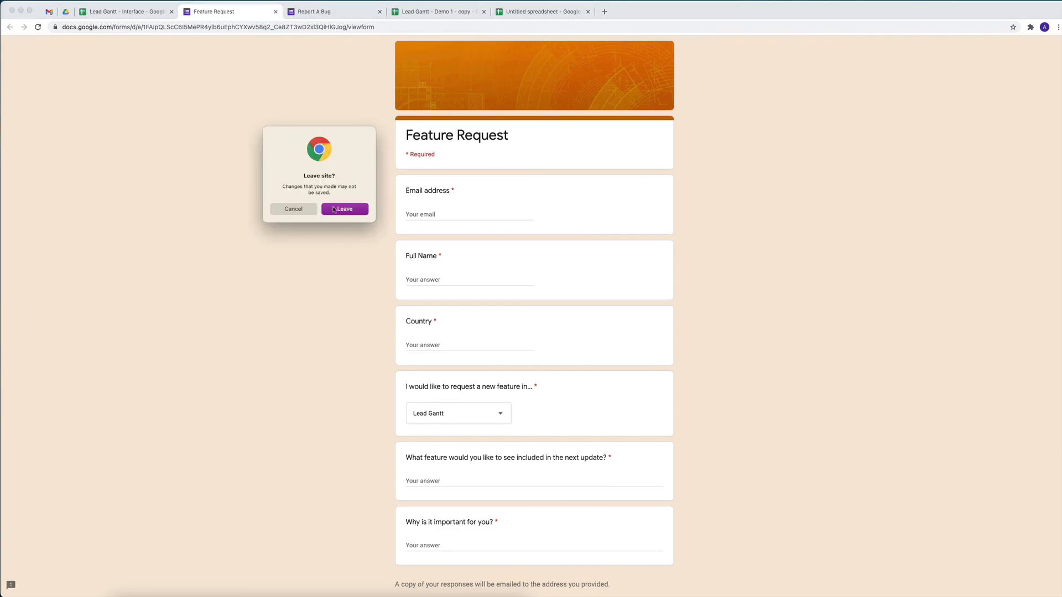
{"action": "left_click", "coordinate": [344, 212]}
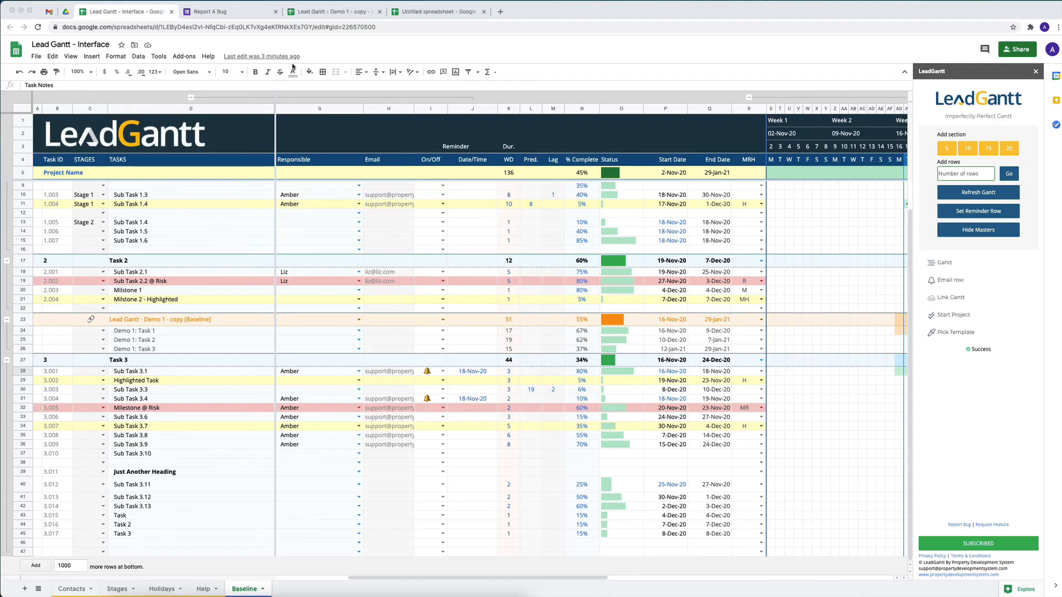
{"action": "left_click", "coordinate": [276, 12]}
{"action": "left_click", "coordinate": [344, 209]}
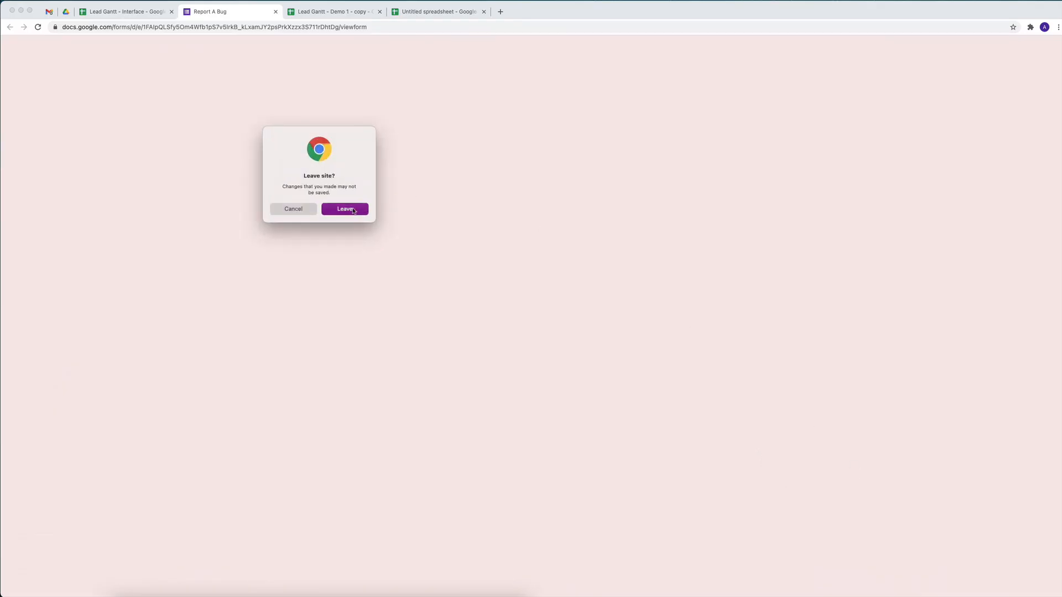
{"action": "left_click", "coordinate": [133, 14]}
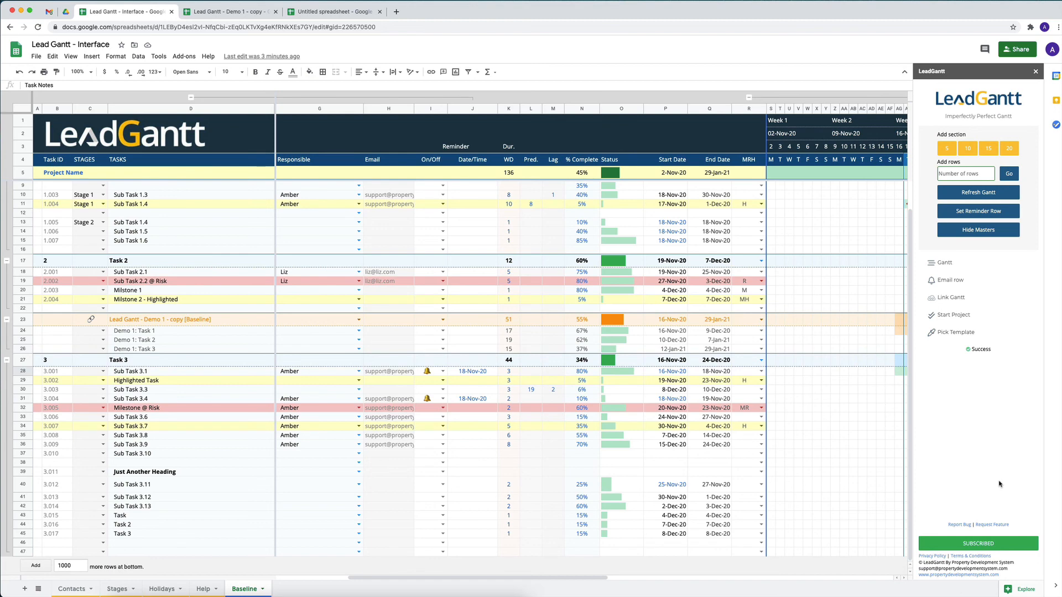
{"action": "scroll", "coordinate": [775, 289], "scroll_direction": "right", "scroll_amount": 10}
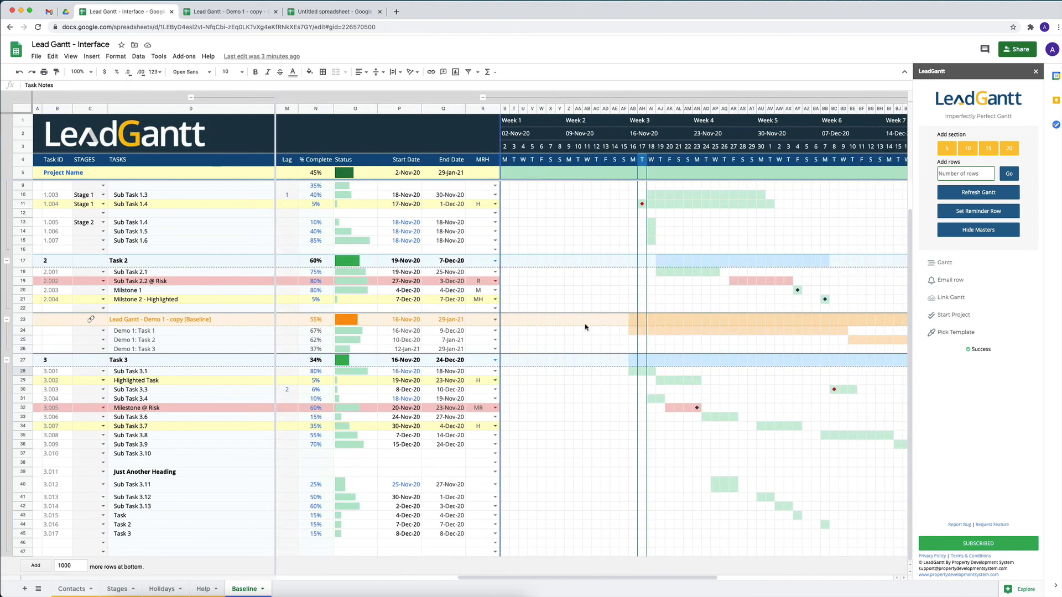
{"action": "scroll", "coordinate": [585, 327], "scroll_direction": "right", "scroll_amount": 2}
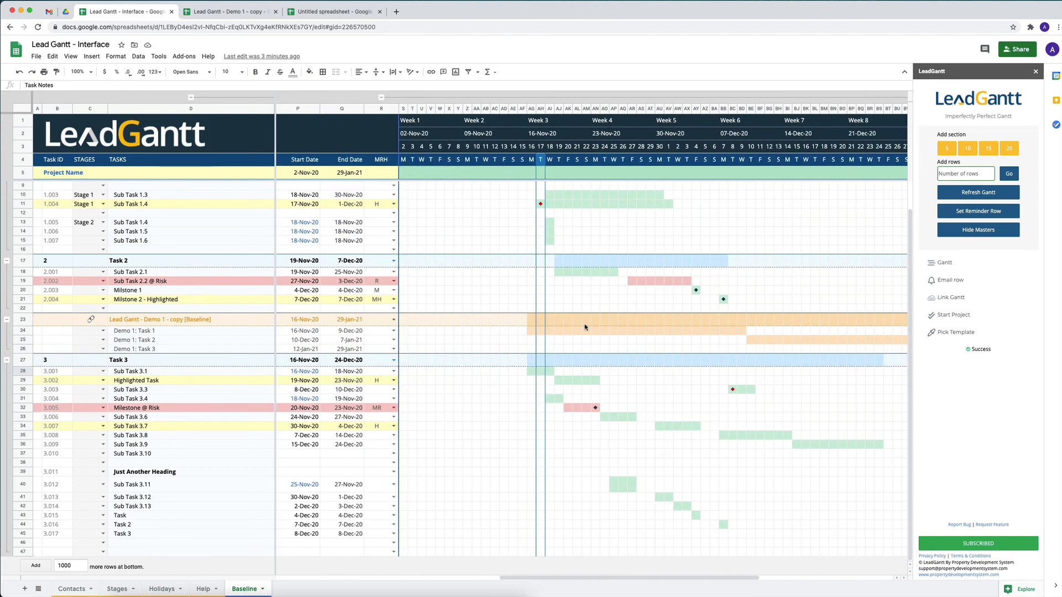
{"action": "scroll", "coordinate": [585, 327], "scroll_direction": "left", "scroll_amount": 10}
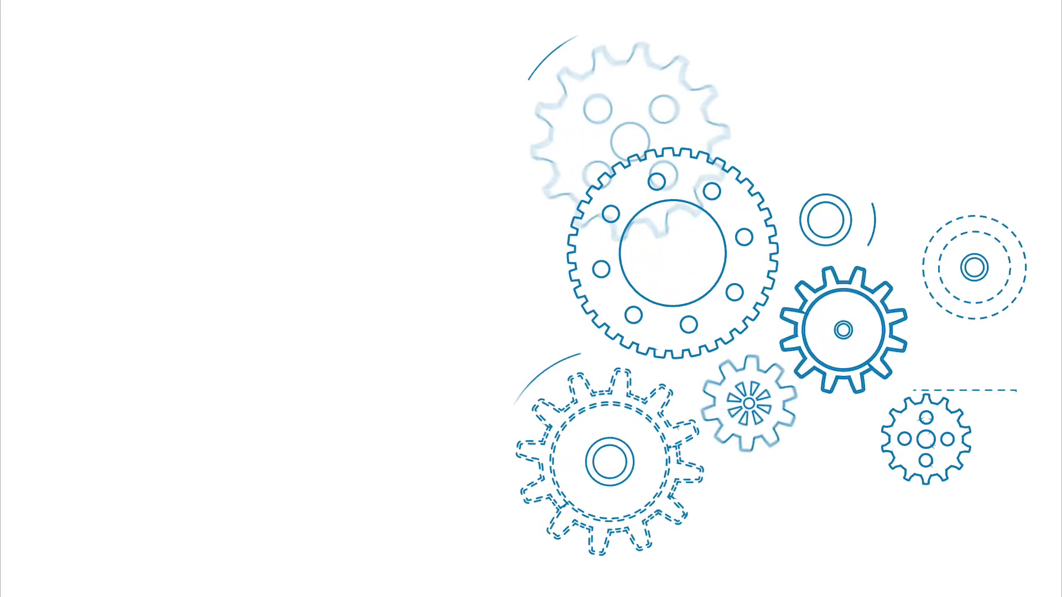